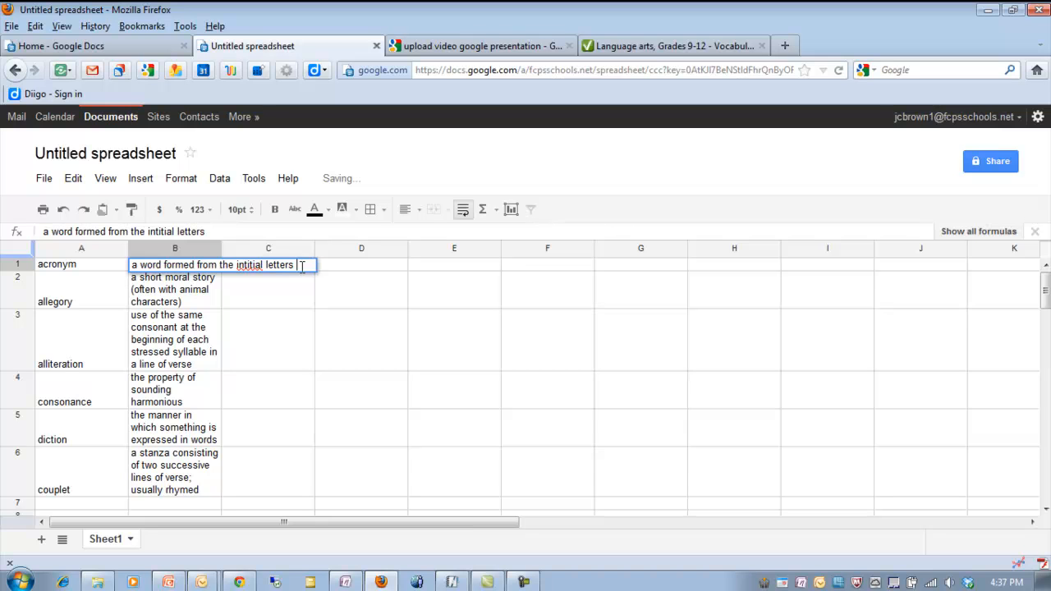
- Correct the spelling of 'initial' and complete the acronym definition in B1 to end 'of words in the sentence or phrase.'
right_click(255, 266)
click(288, 281)
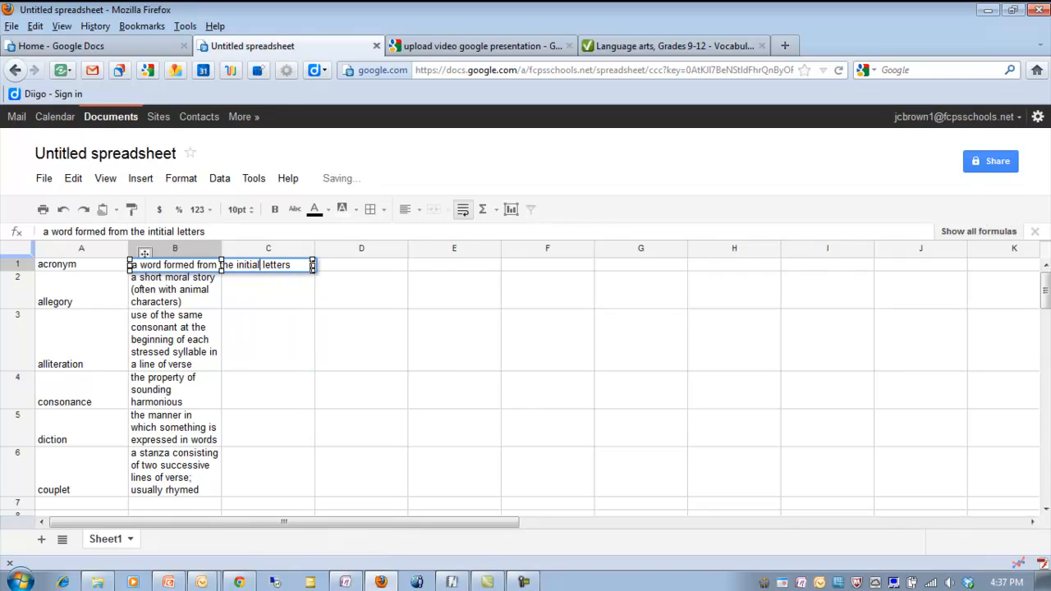
click(299, 264)
text(o)
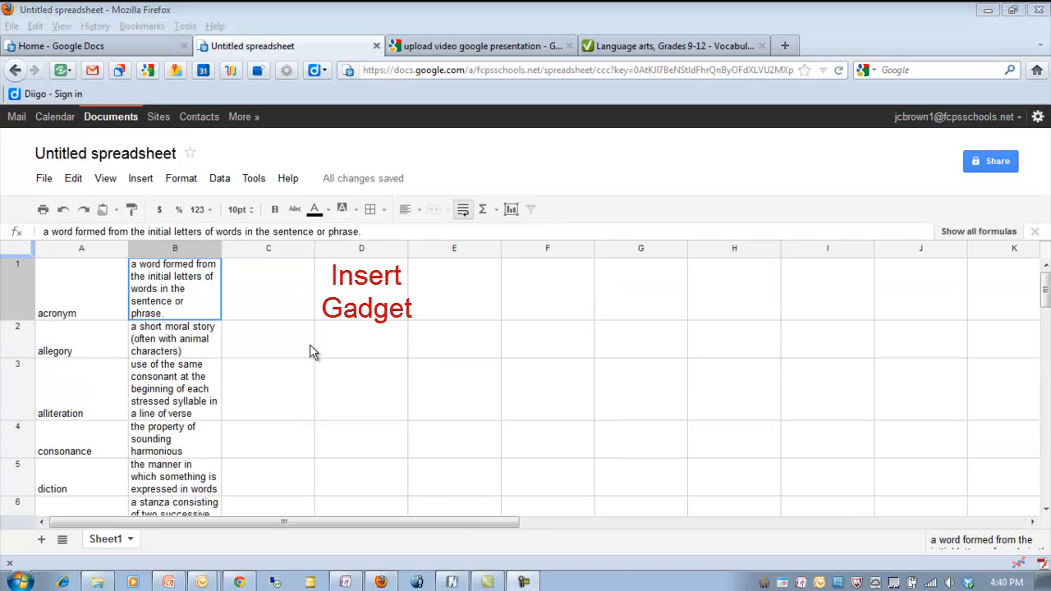
- Open the gadget gallery and add the Flash Cards Gadget to the spreadsheet
click(145, 180)
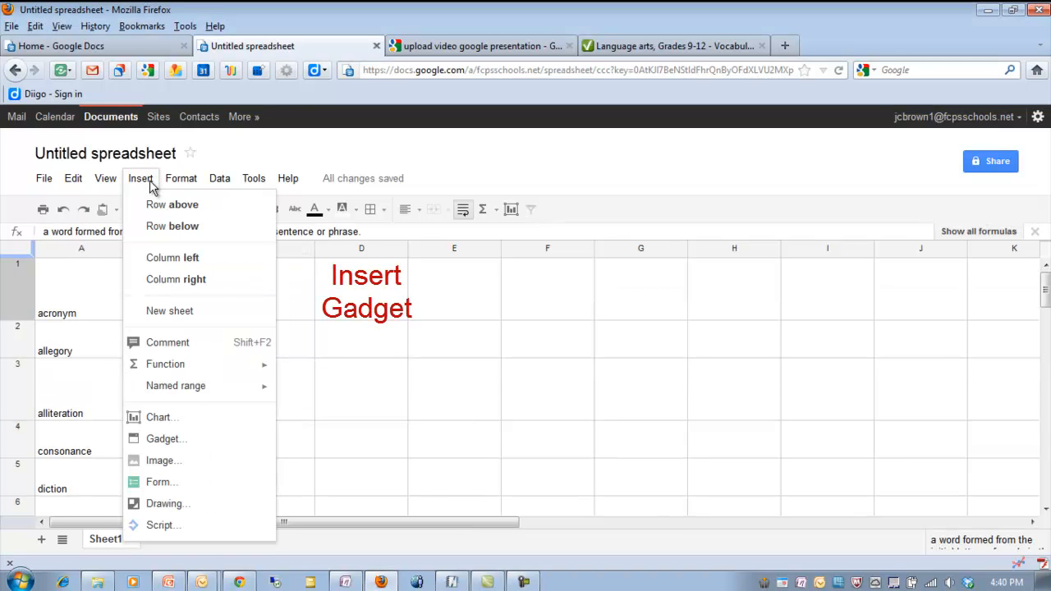
click(164, 440)
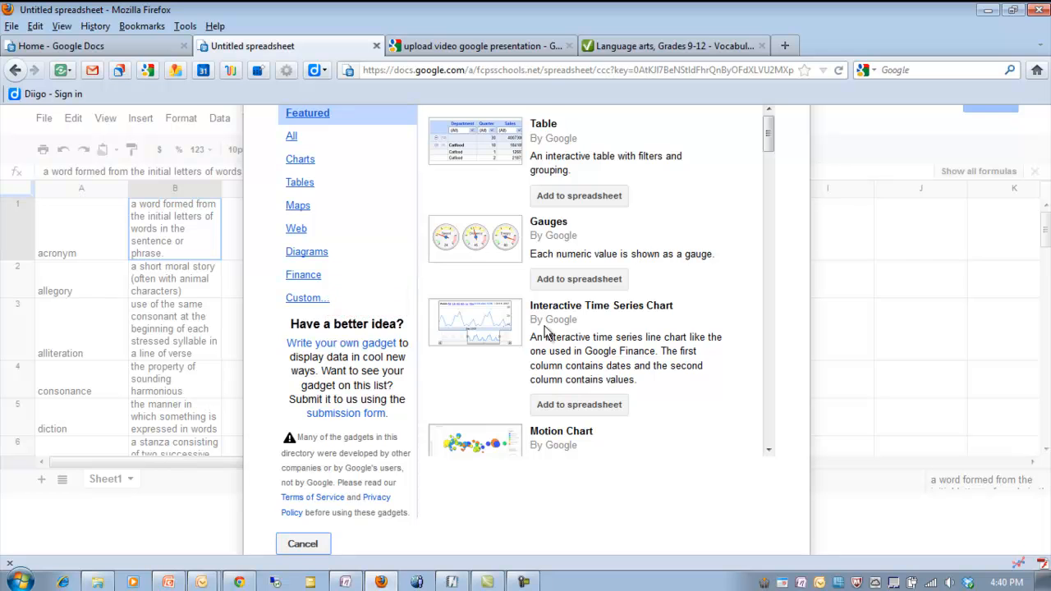
drag(769, 133, 761, 347)
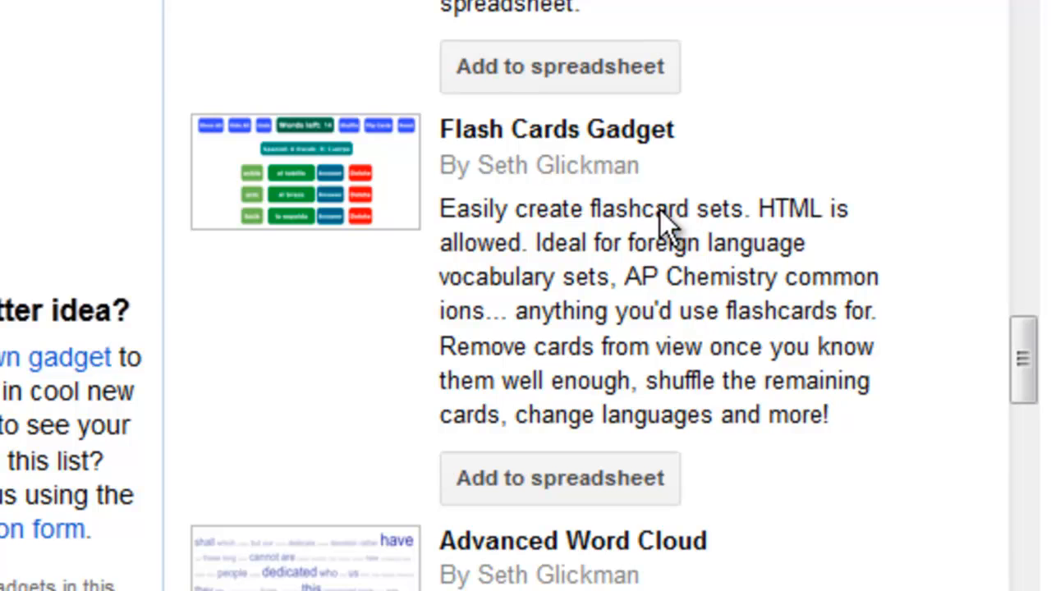
click(555, 478)
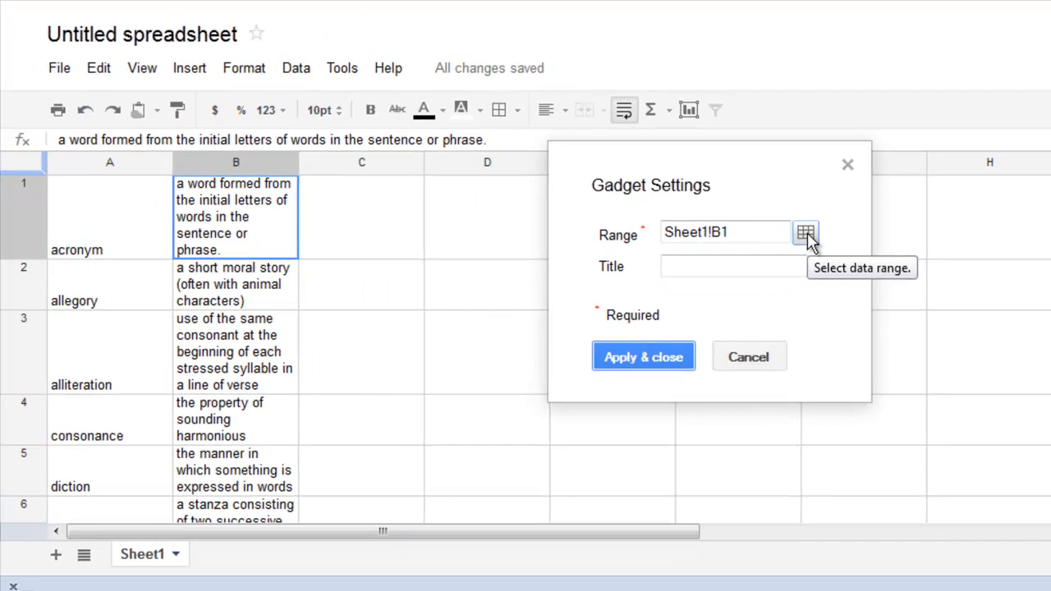
- Set the flash card gadget's range to Sheet1!A1:B6 and its title to English Vocab, and apply the settings
click(608, 254)
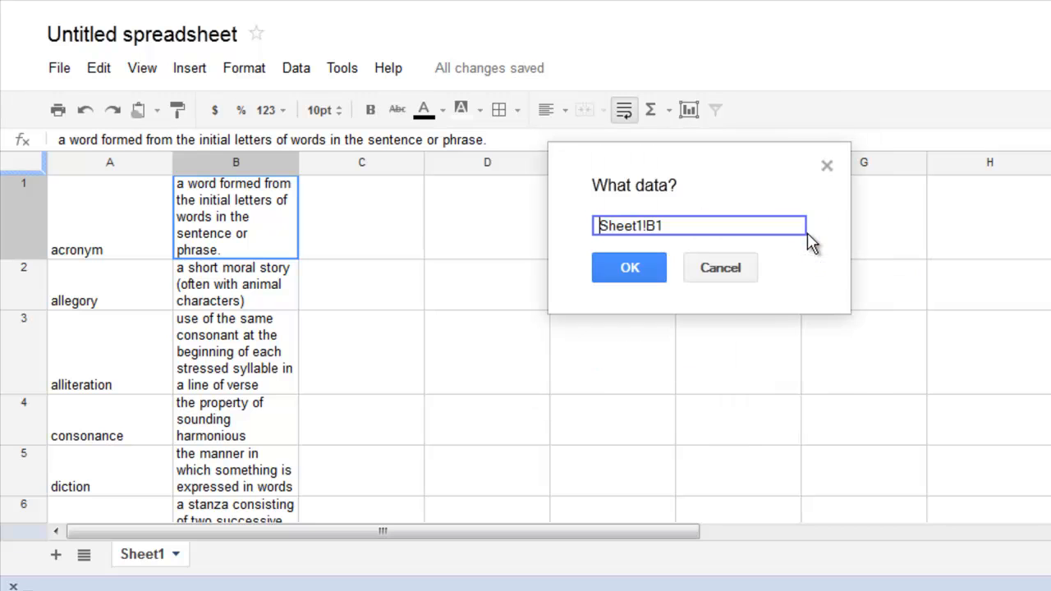
click(118, 209)
drag(117, 210, 255, 335)
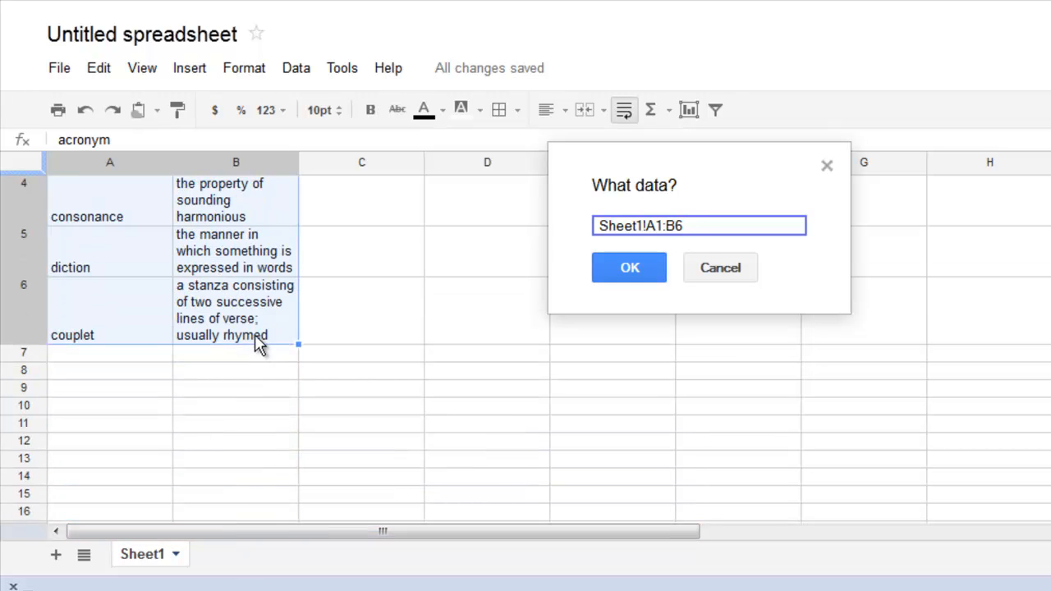
click(629, 272)
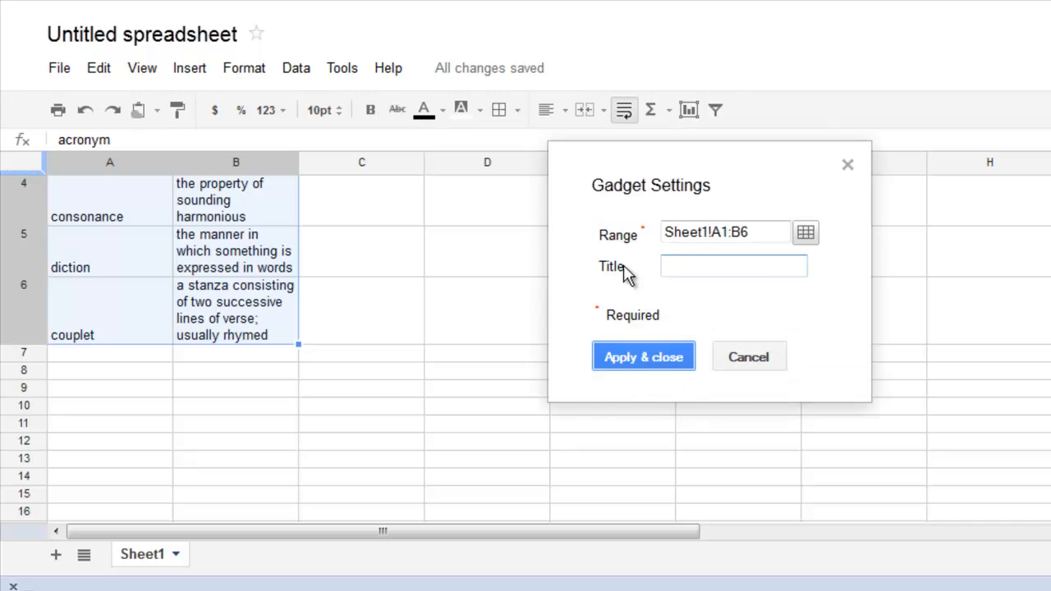
click(713, 268)
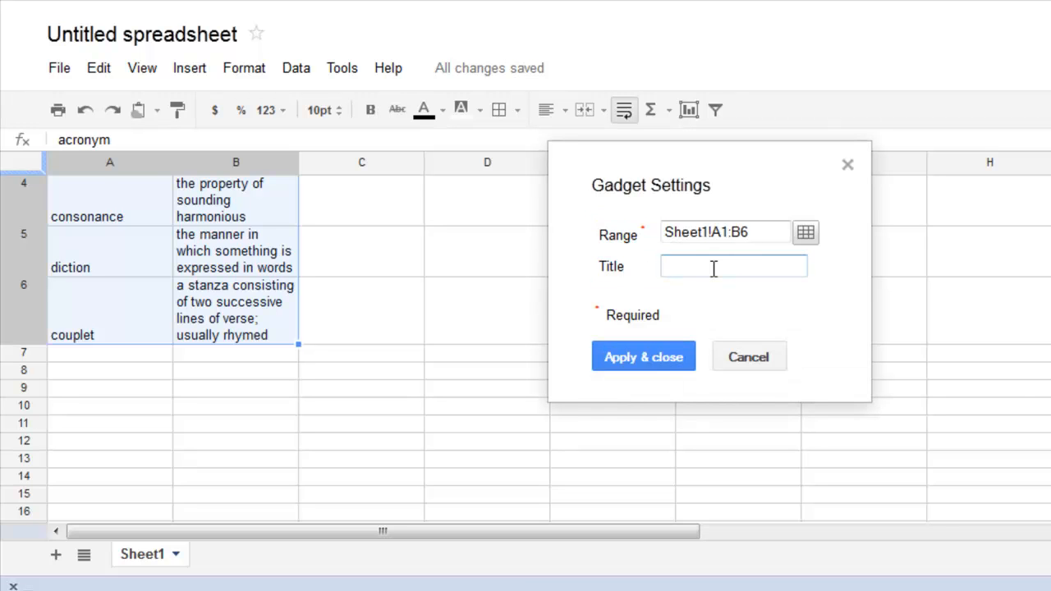
text(English Vocab)
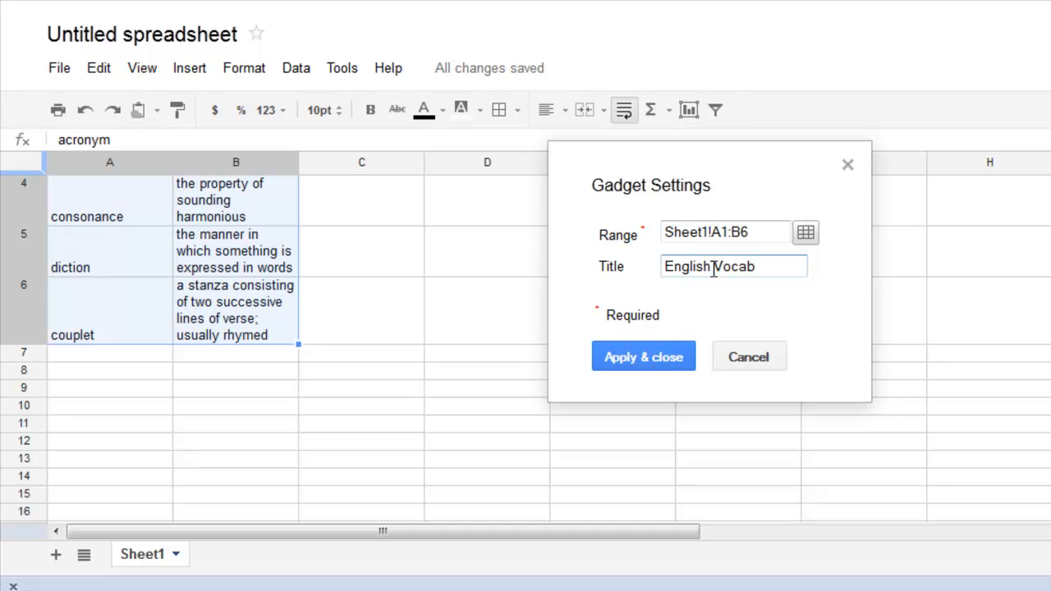
click(649, 358)
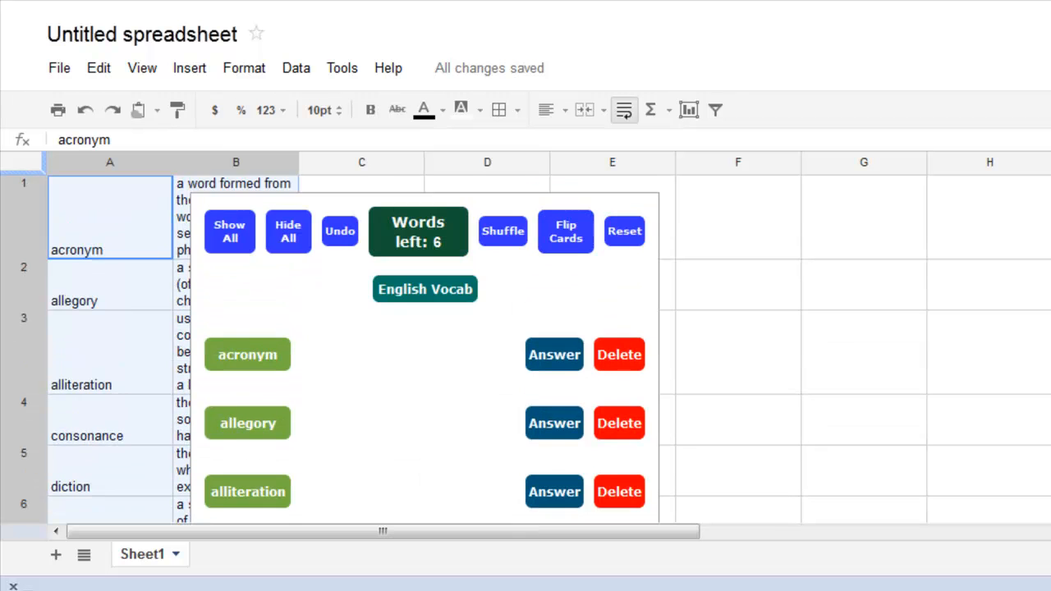
- Reposition the flash card gadget beside the data and move it to its own sheet
click(349, 200)
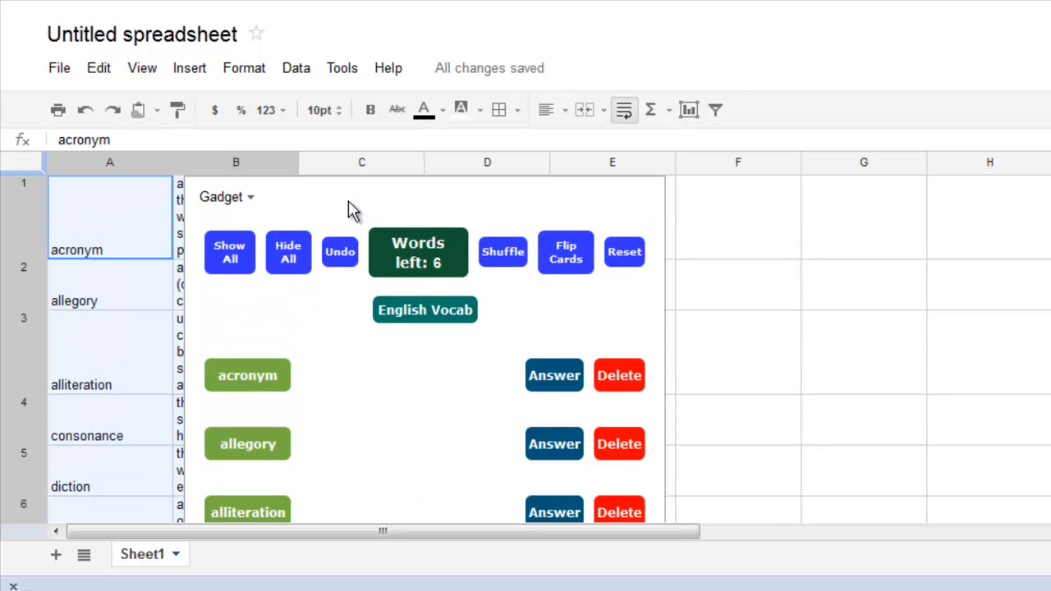
drag(413, 200, 698, 213)
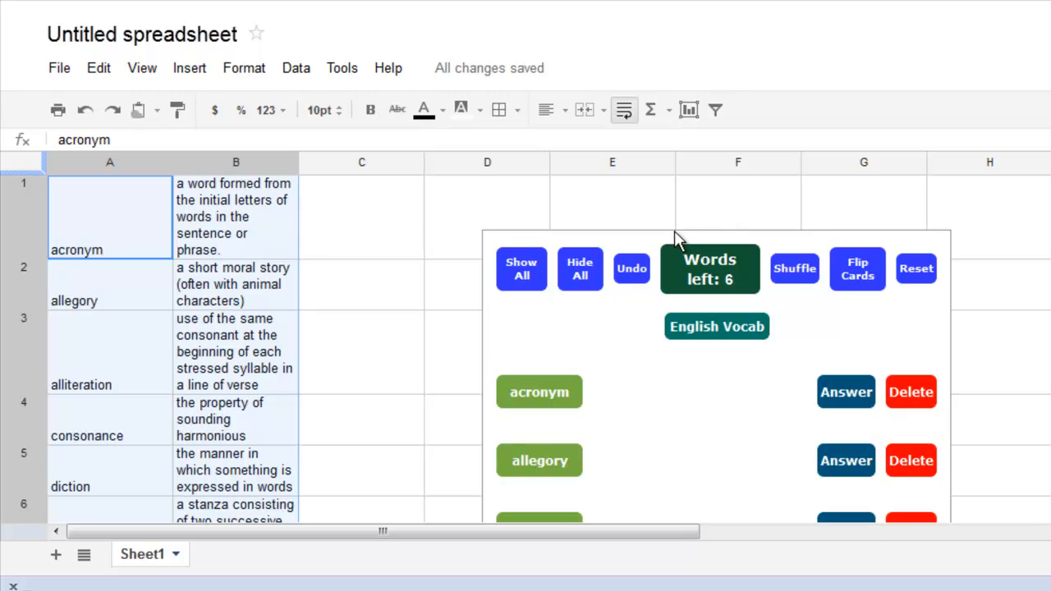
mouse_move(673, 238)
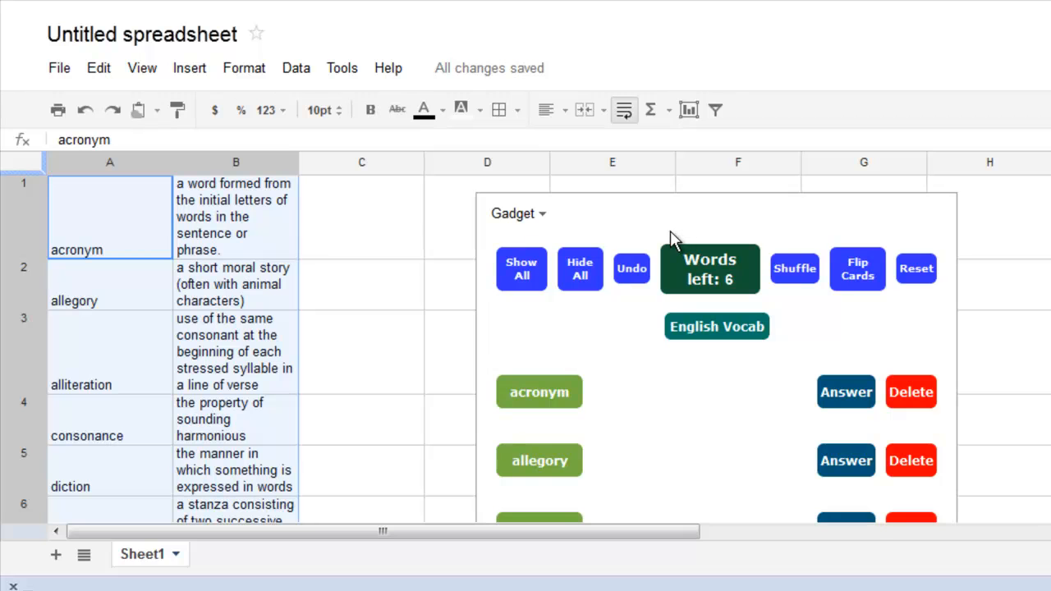
click(542, 216)
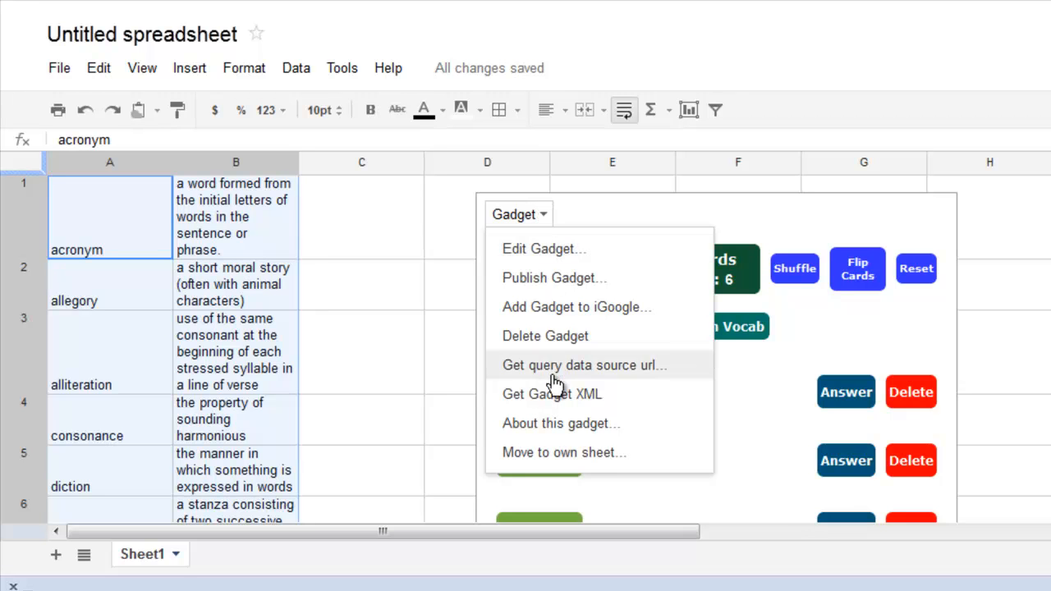
click(557, 453)
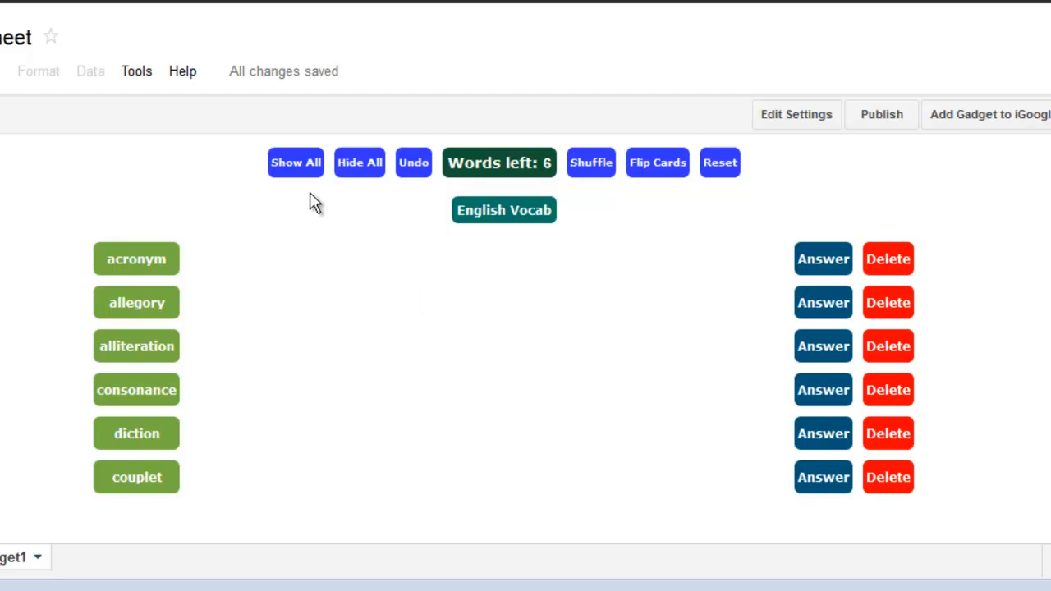
- Try the flash cards by showing all answers, hiding them, and revealing the acronym answer
click(306, 162)
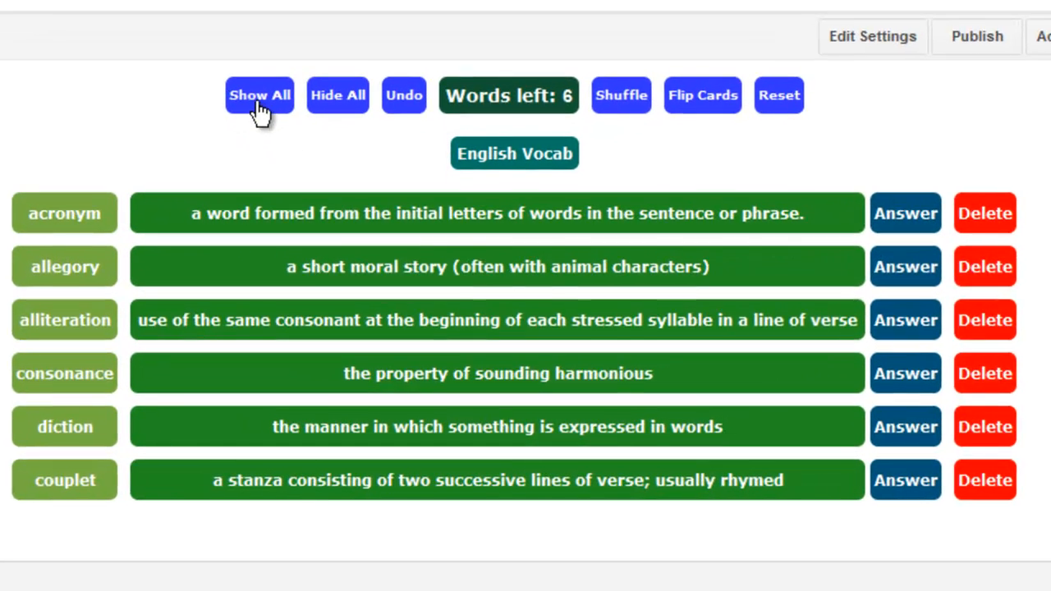
click(347, 161)
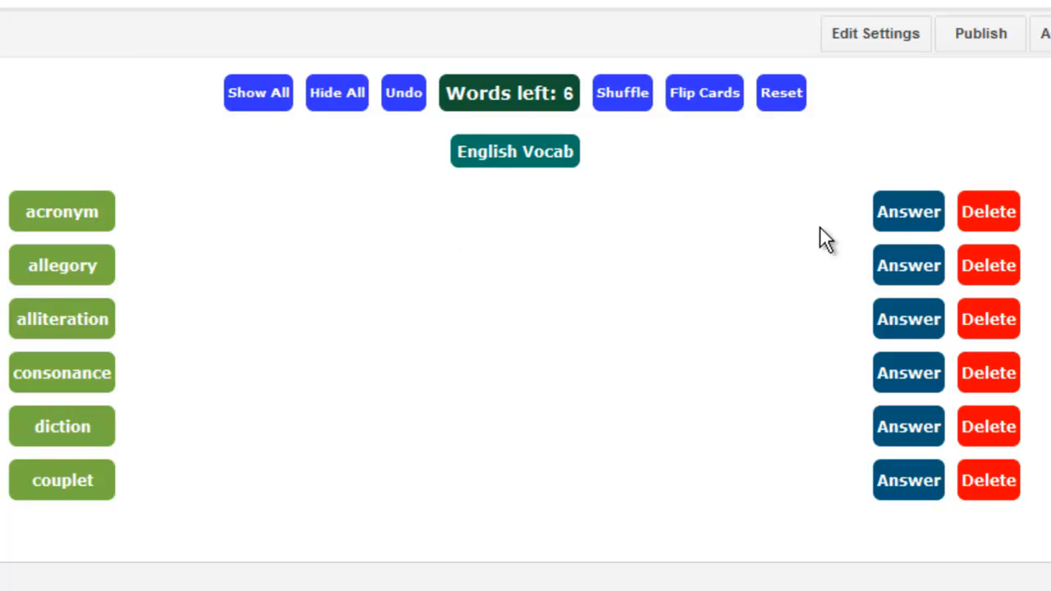
click(895, 223)
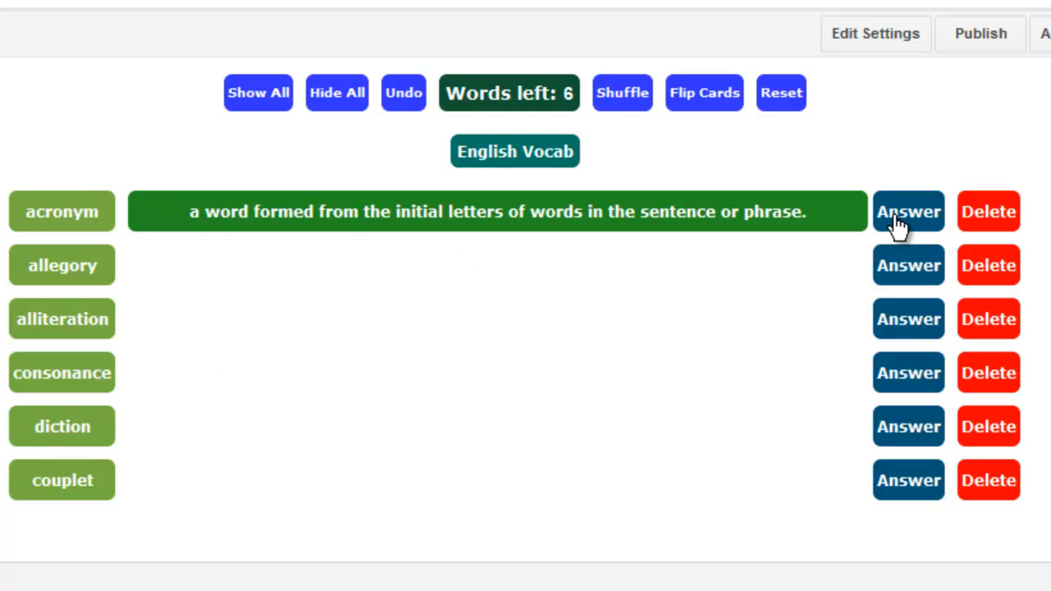
- Remove the acronym card, shuffle and flip the remaining cards, then reset the deck
click(993, 214)
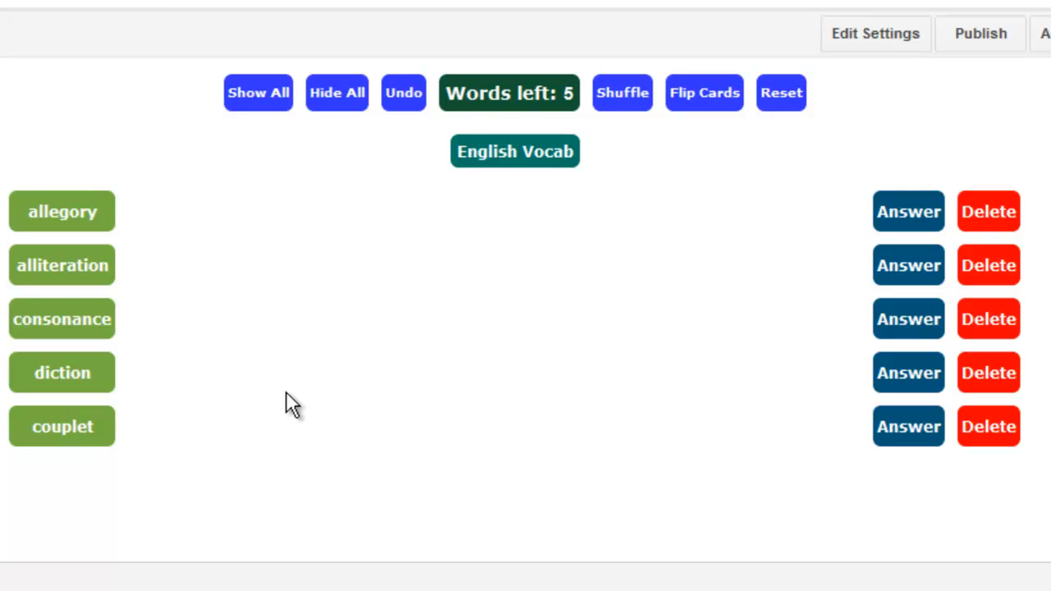
click(621, 104)
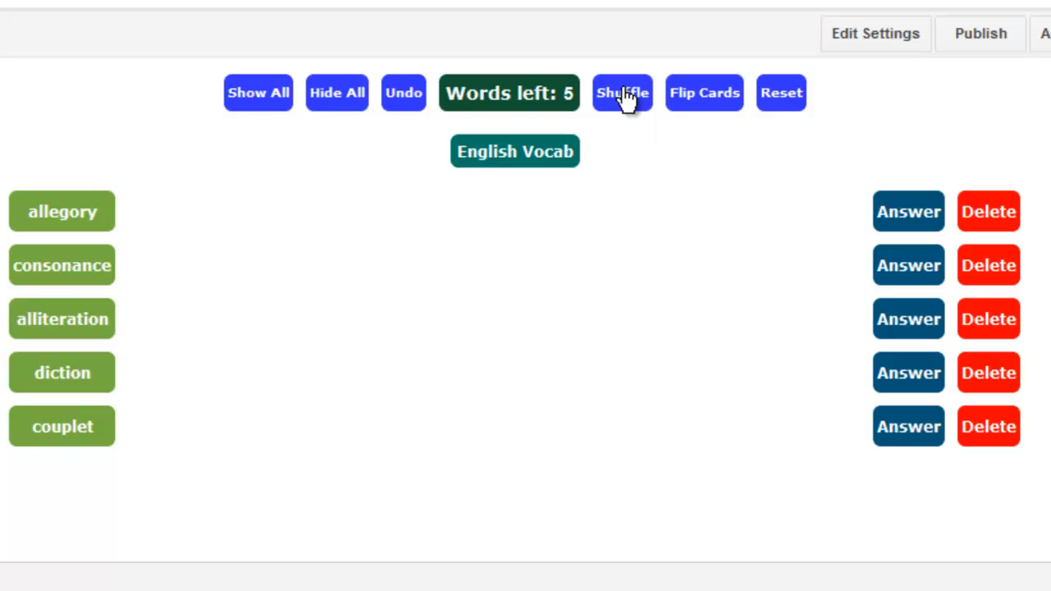
click(703, 104)
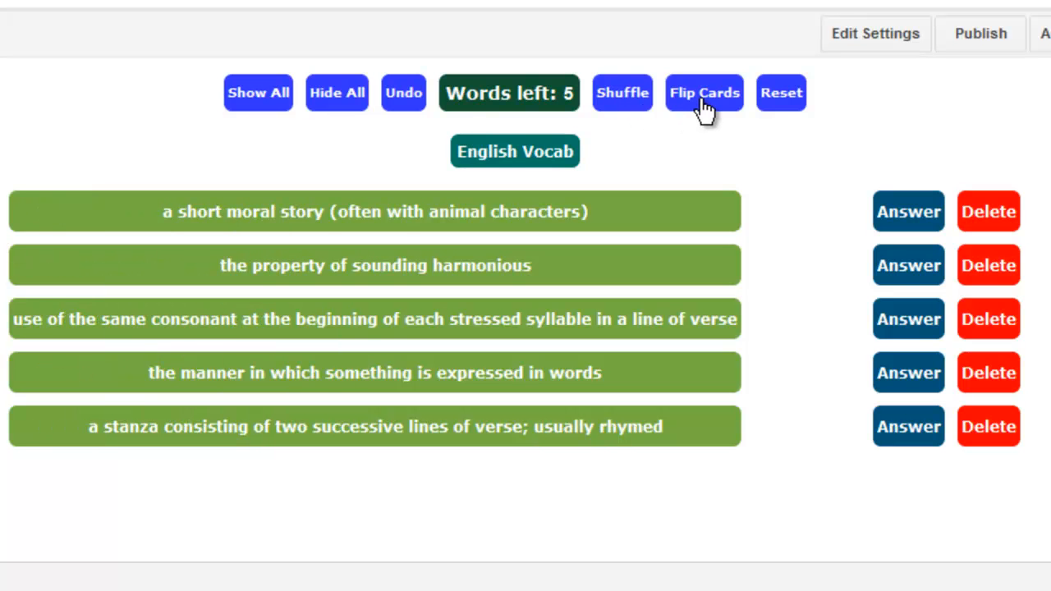
click(790, 112)
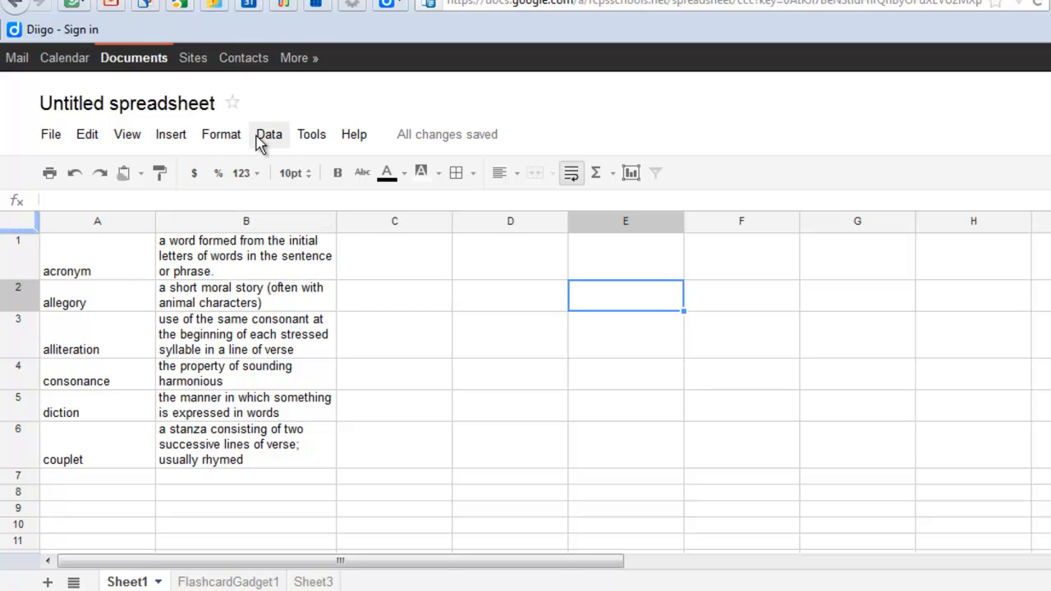
- Open the gadget gallery again and add the Word Study Gadget to the spreadsheet
click(174, 138)
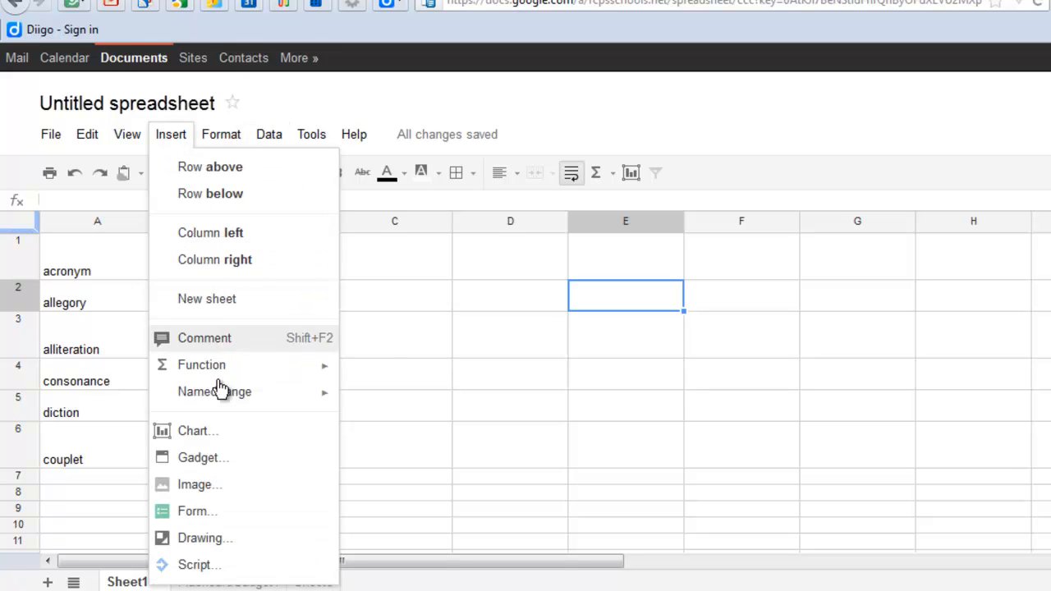
click(222, 458)
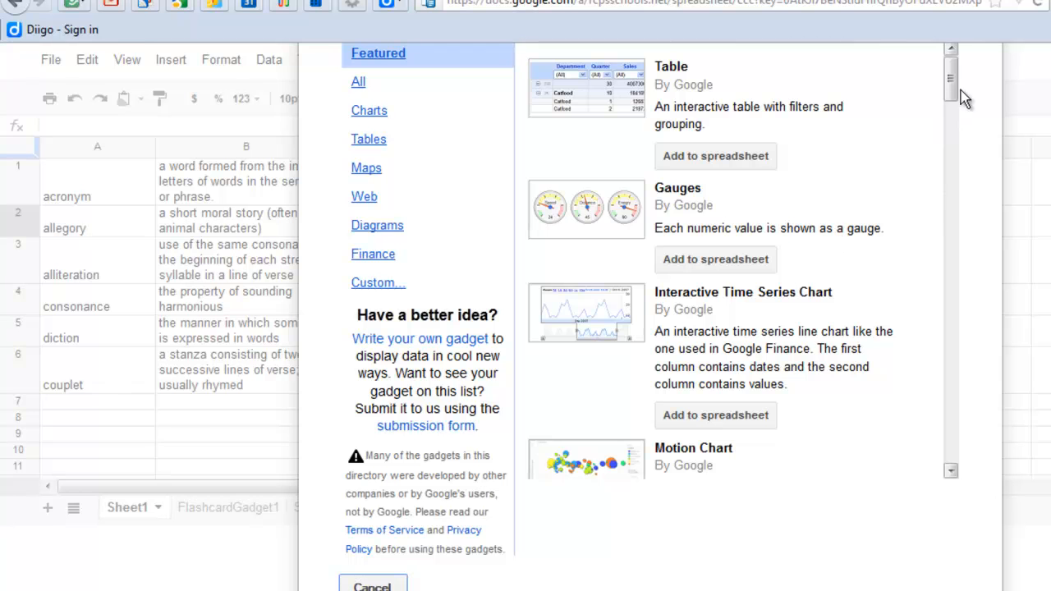
drag(951, 82, 949, 347)
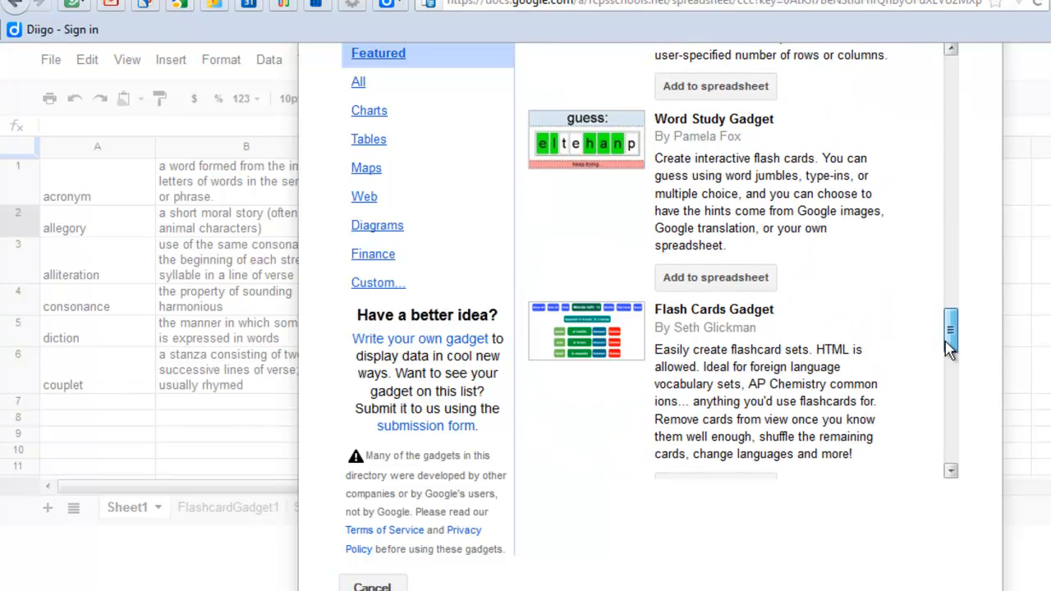
click(714, 278)
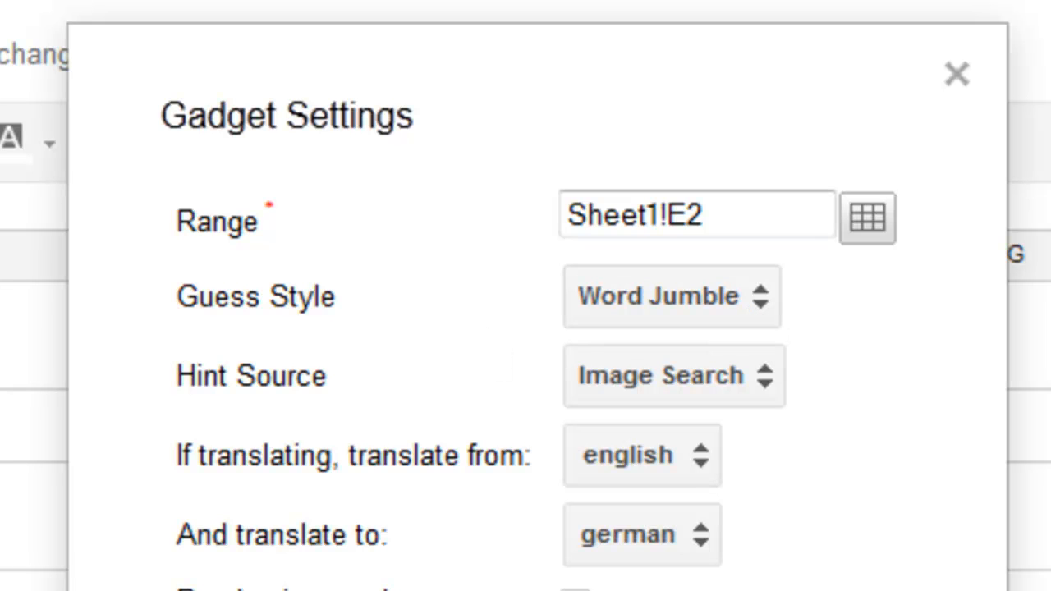
- Configure the Word Study gadget with range Sheet1!A1:B6, Multiple Choice guess style and Second Column hint source, and apply
click(887, 218)
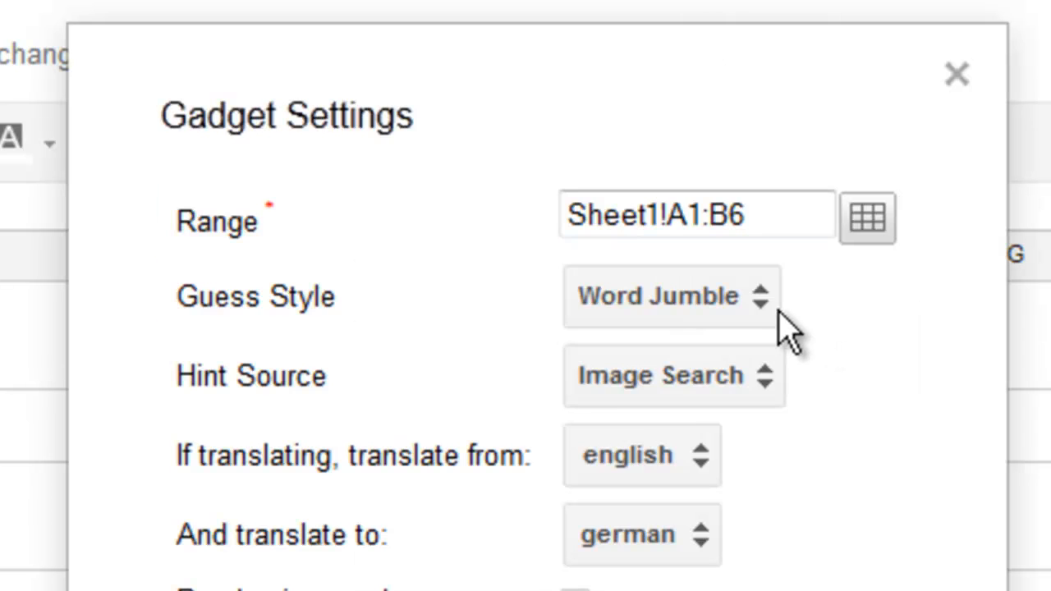
click(764, 304)
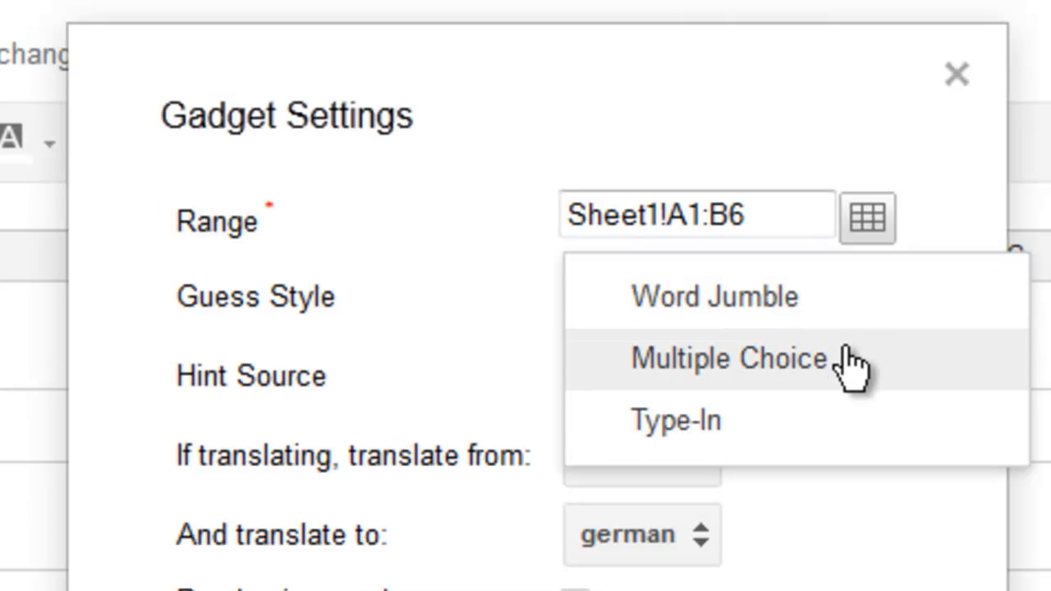
click(851, 361)
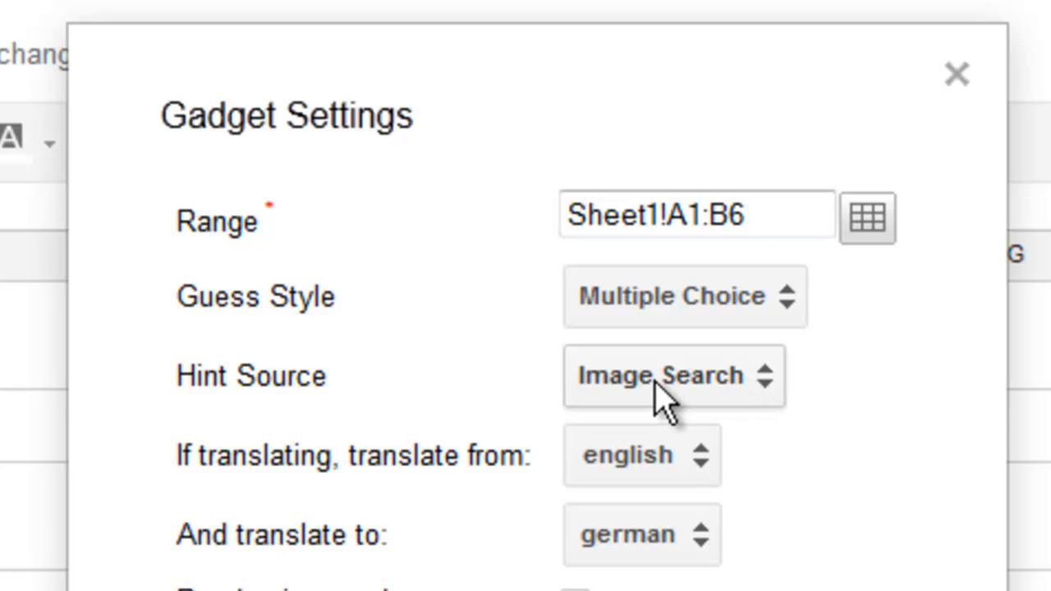
click(756, 401)
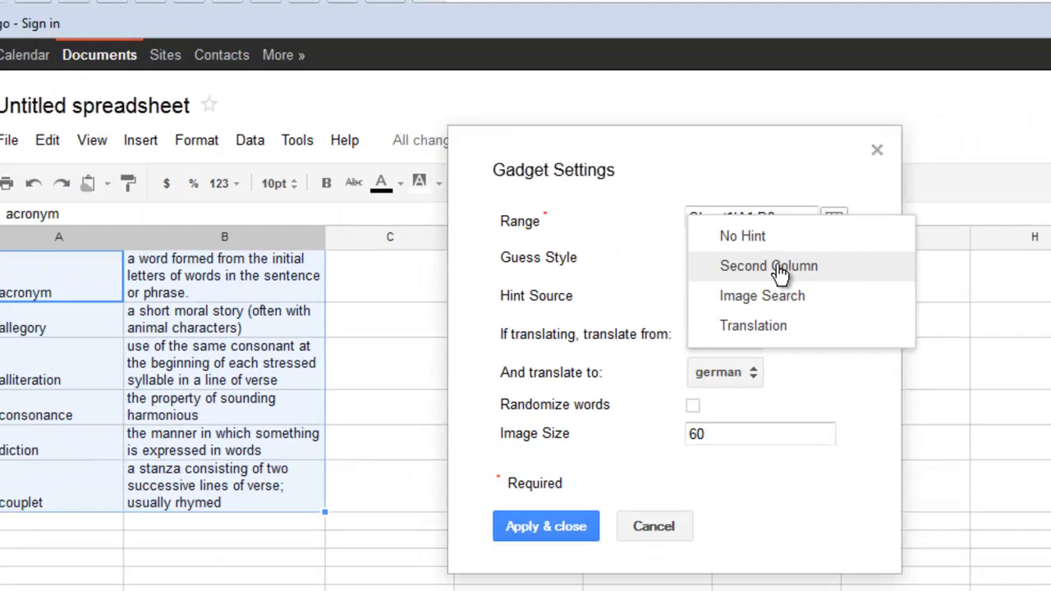
click(829, 320)
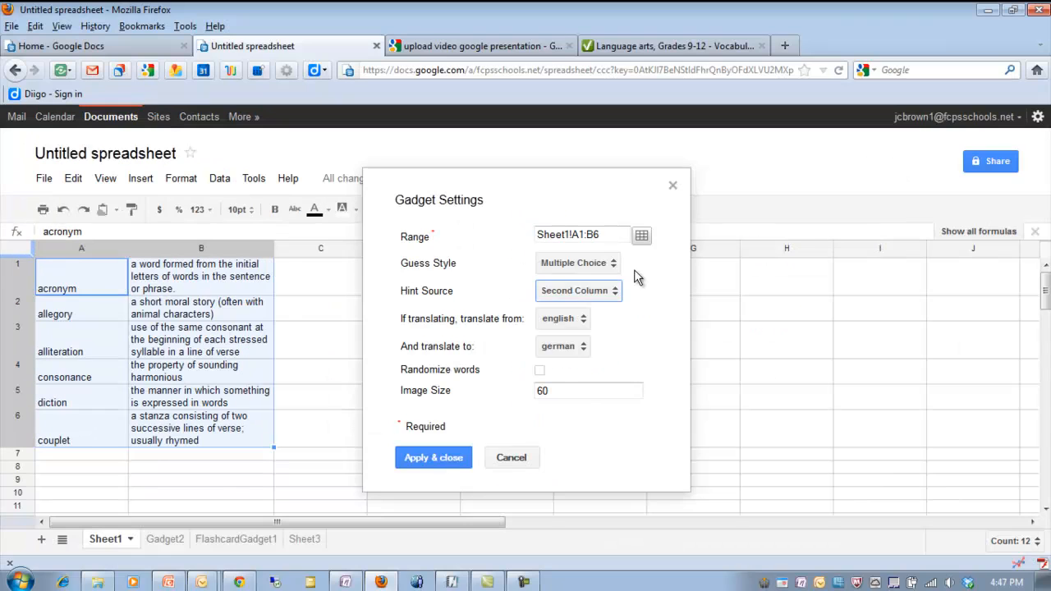
click(457, 459)
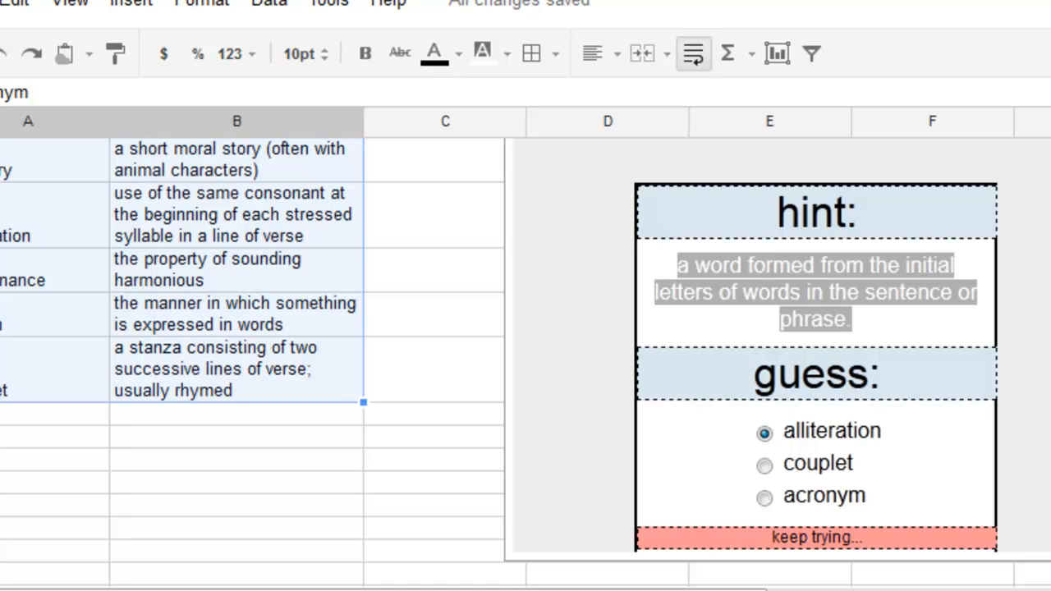
- Answer the first multiple-choice question by picking acronym
click(764, 498)
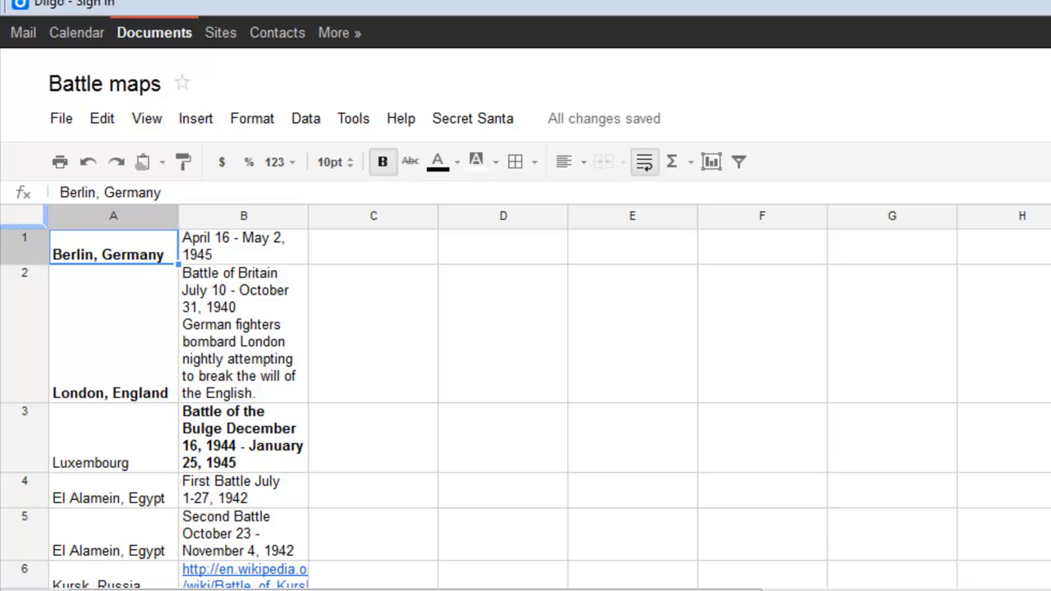
- Add the Map gadget from the gadget gallery's Maps category to the Battle maps spreadsheet
scroll(525, 394, down, 1)
scroll(526, 394, down, 1)
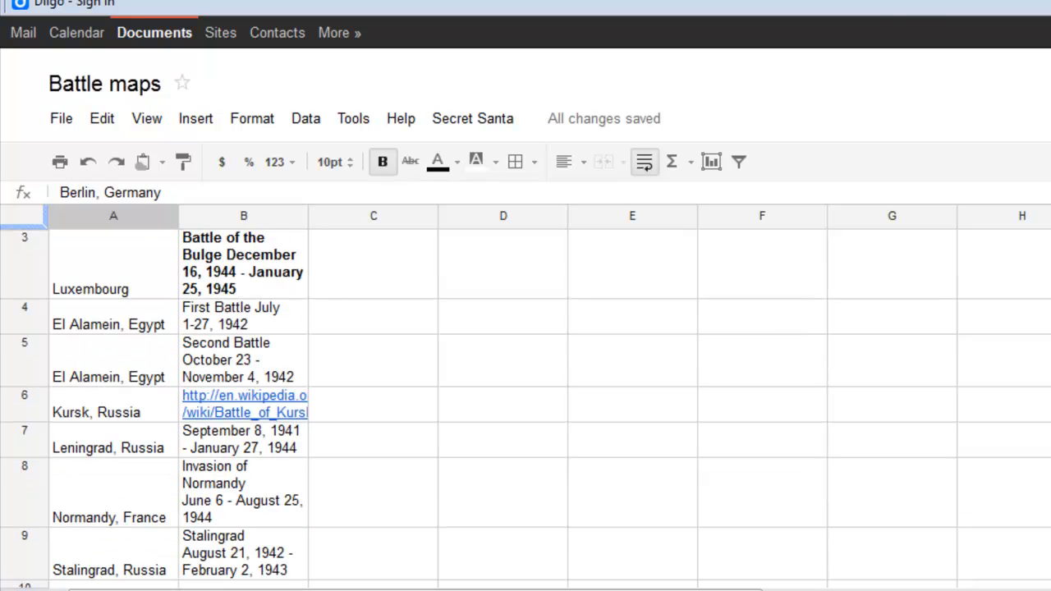
scroll(526, 394, up, 2)
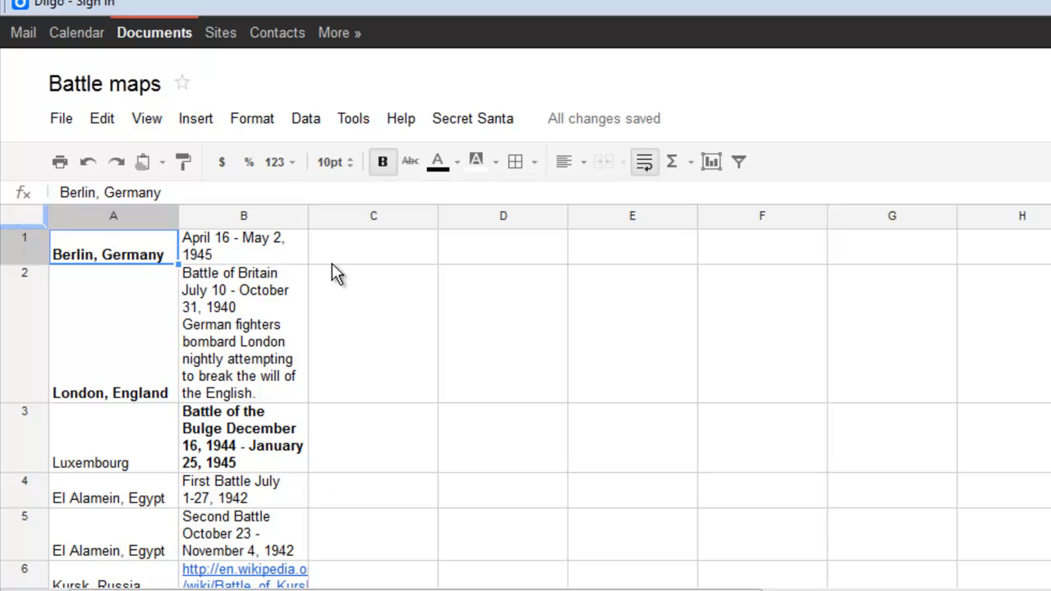
click(210, 120)
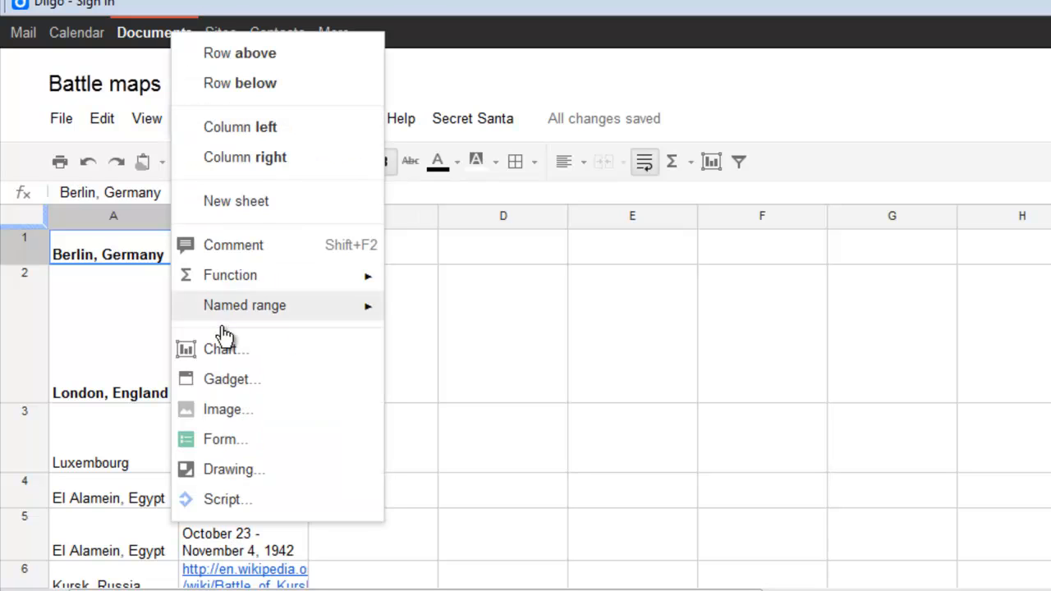
click(234, 380)
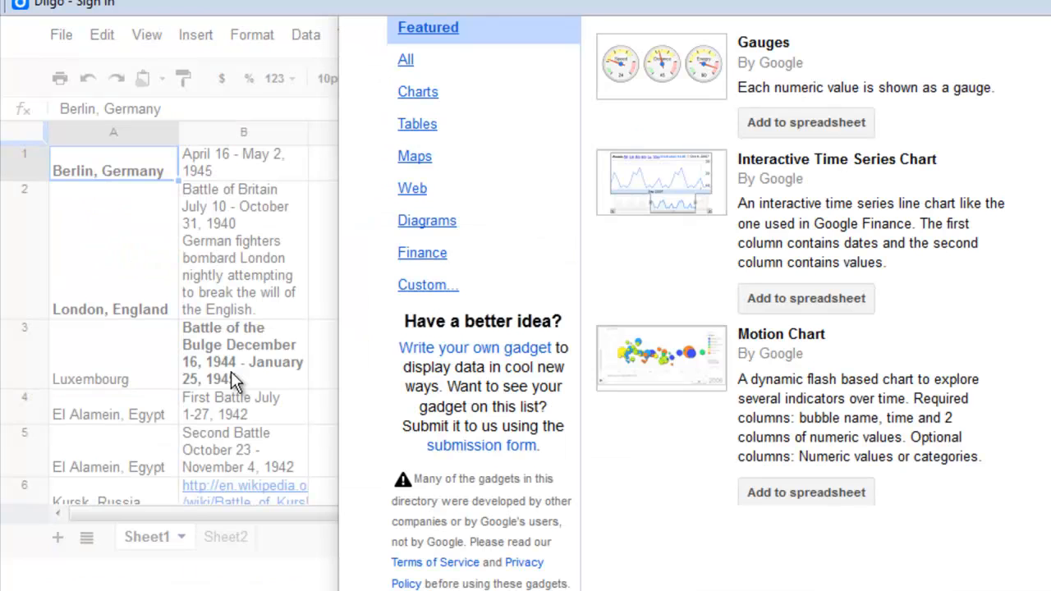
click(416, 158)
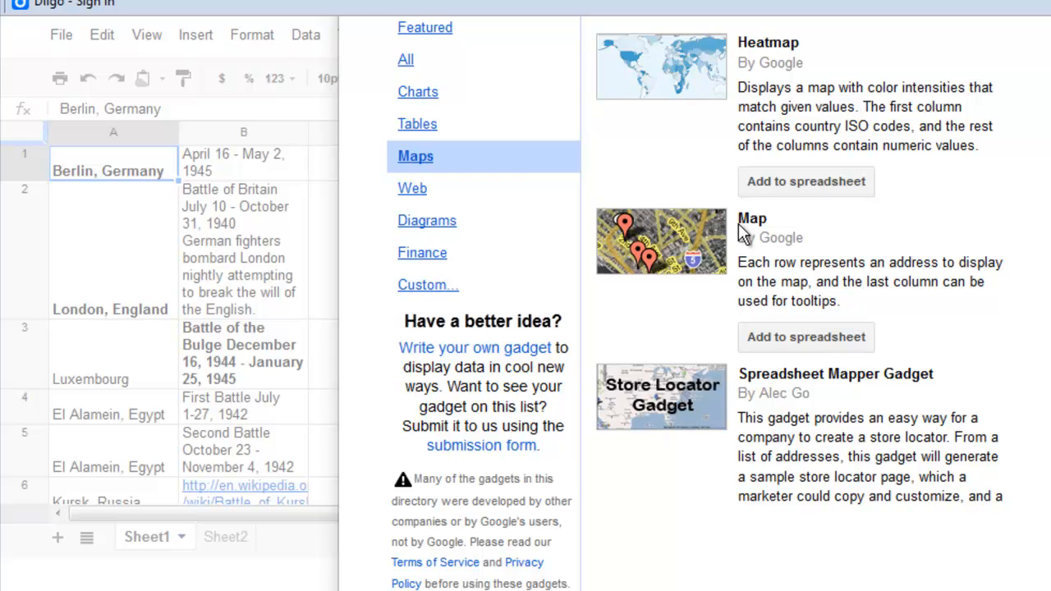
click(817, 340)
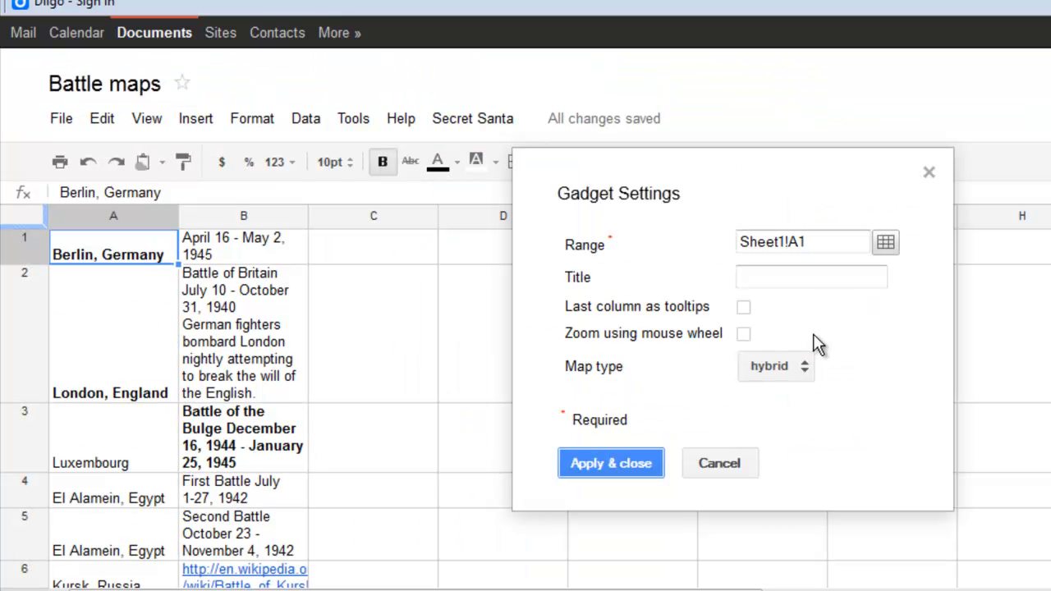
- Configure the Map gadget with range Sheet1!A1:B9 and last column as tooltips, and apply
drag(145, 252, 237, 513)
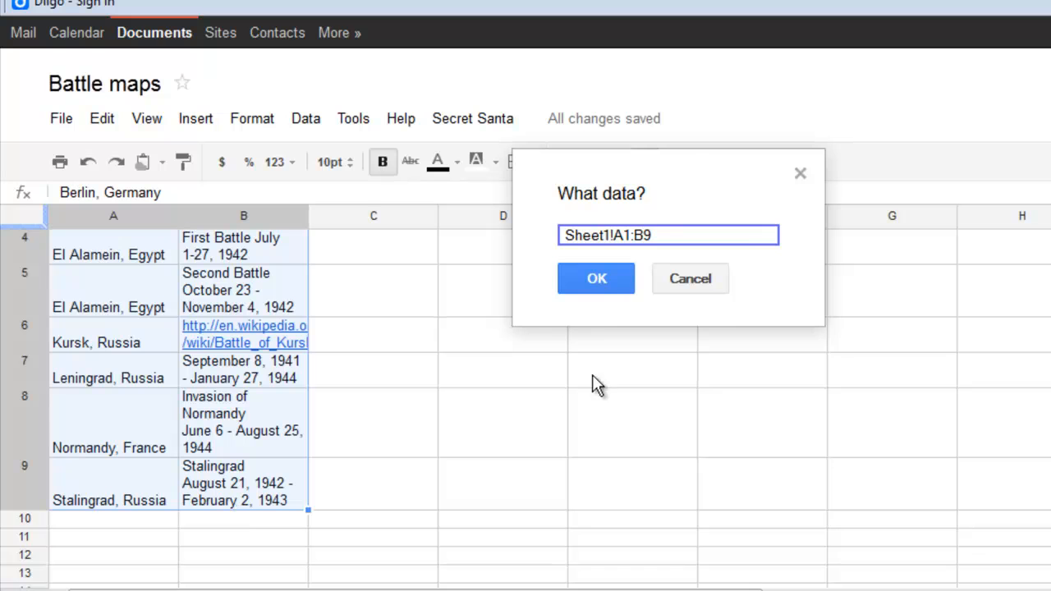
click(606, 295)
click(777, 279)
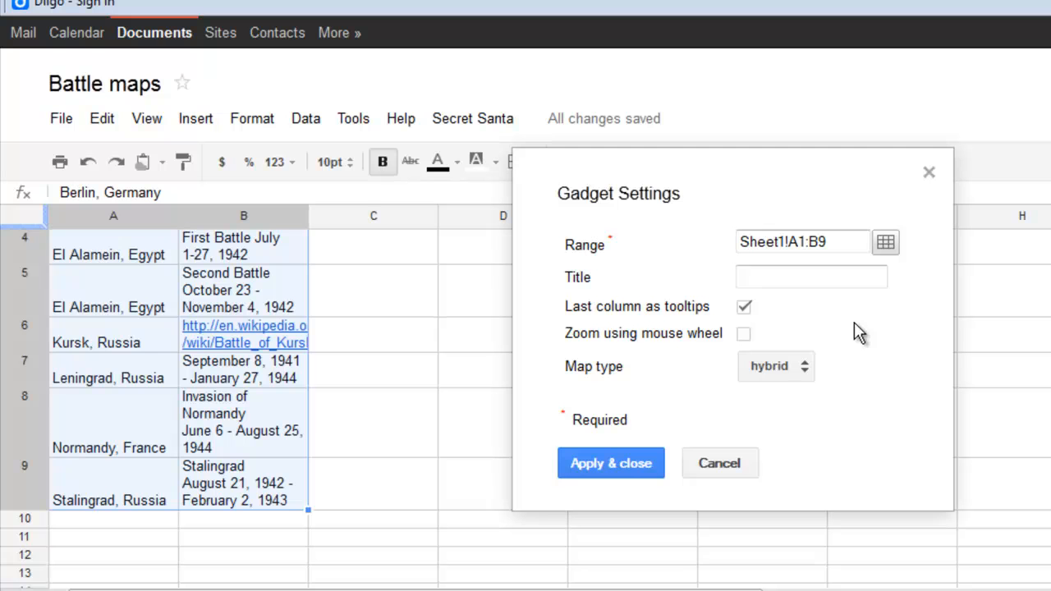
click(626, 466)
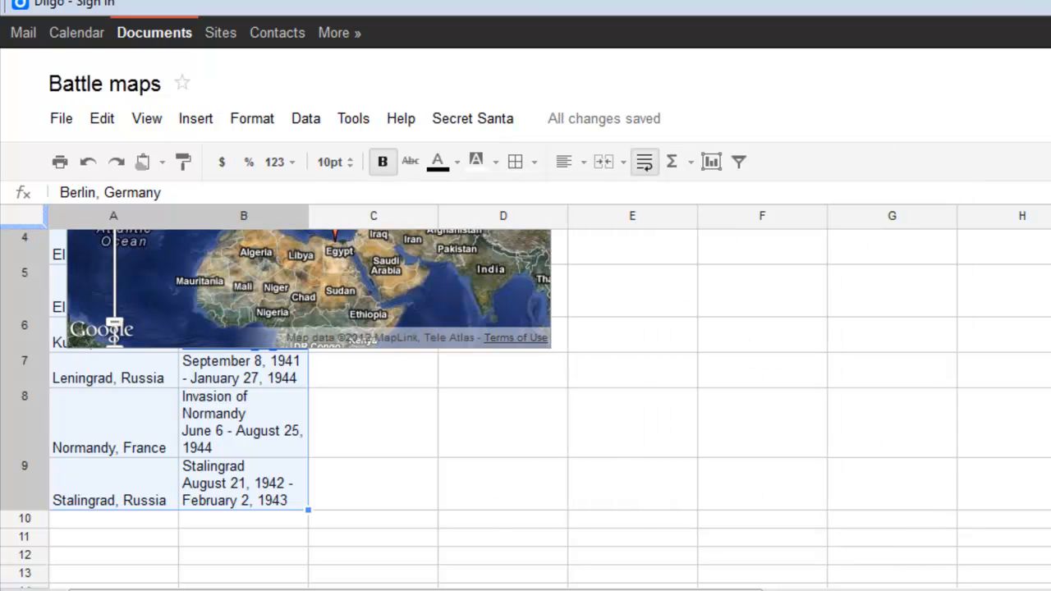
- Move the map gadget to its own sheet
scroll(525, 410, up, 3)
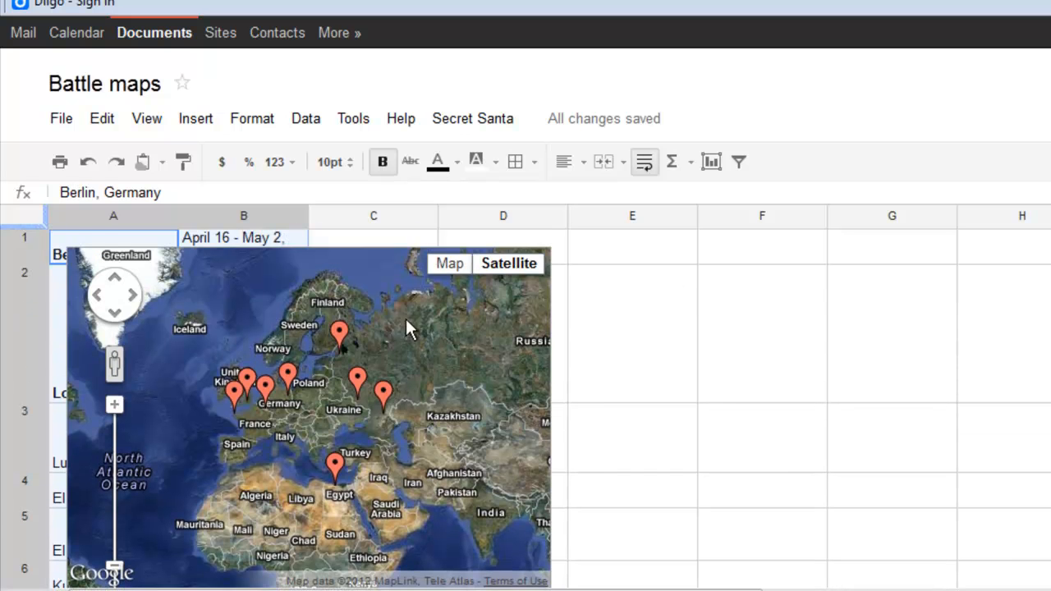
click(204, 261)
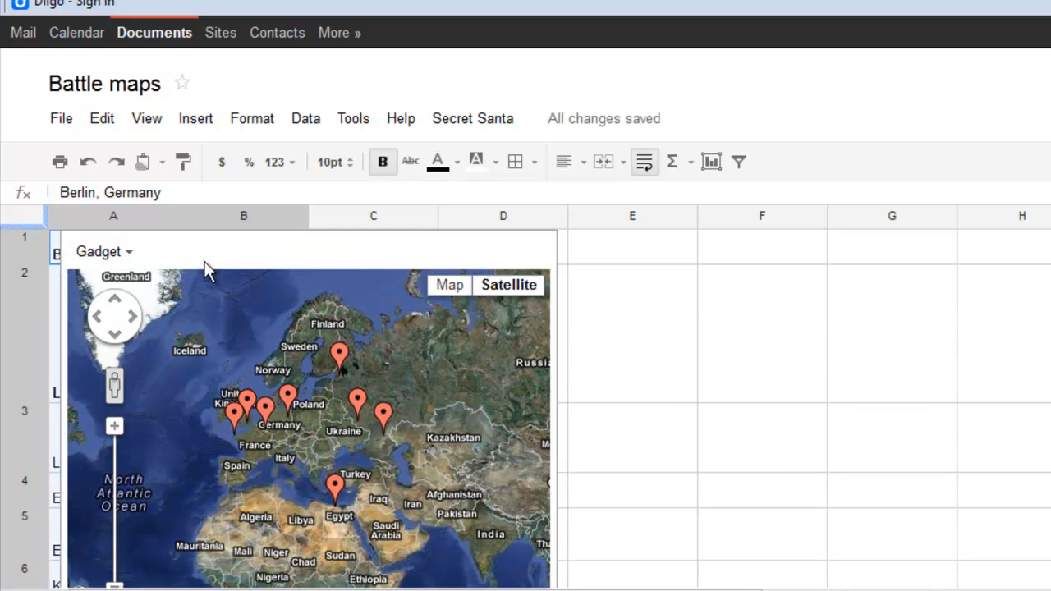
click(131, 261)
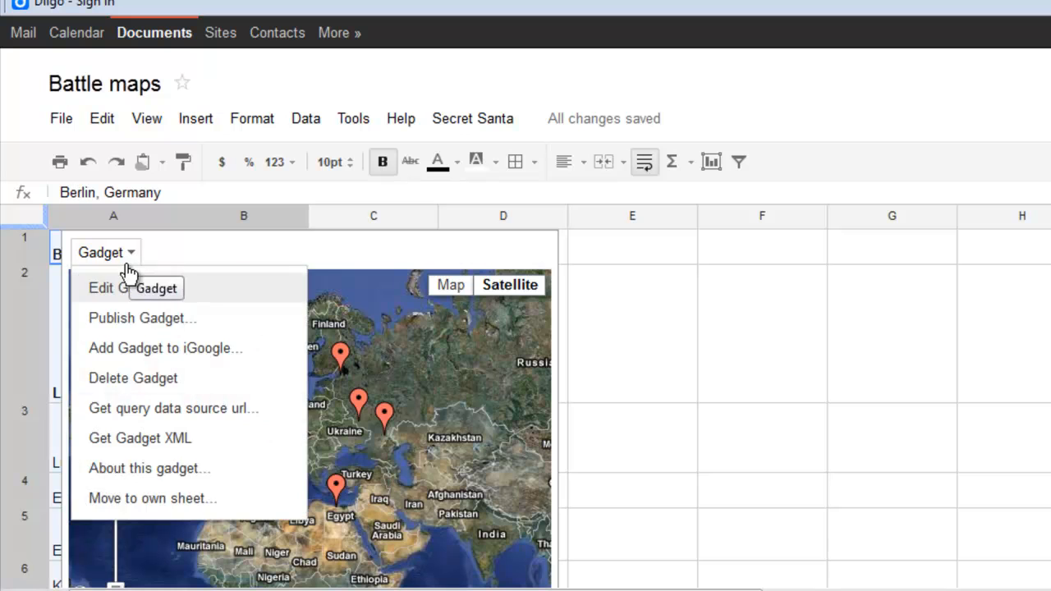
click(126, 493)
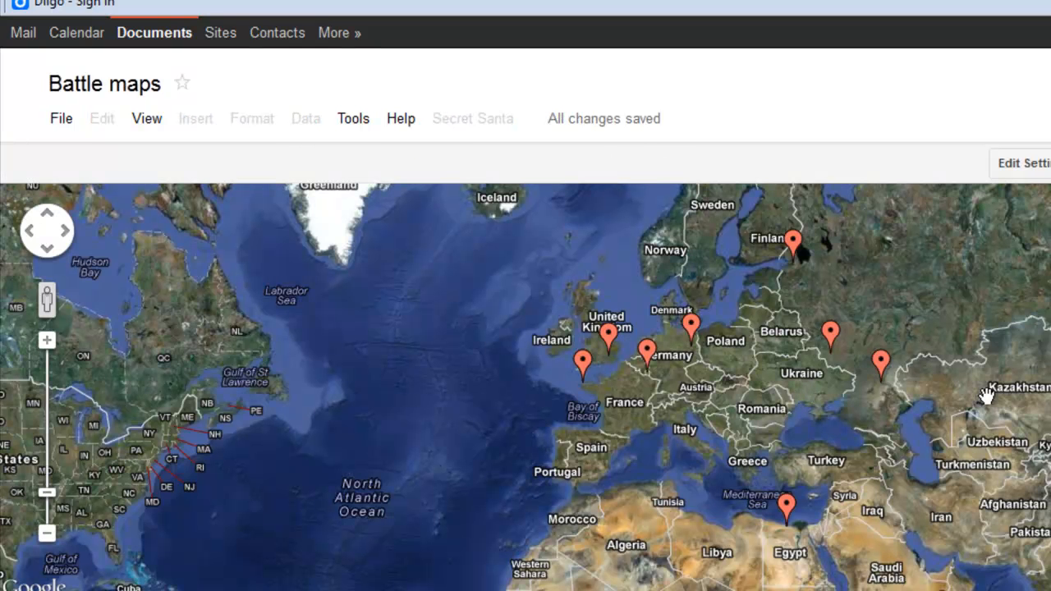
- Zoom into Europe on the map and open the Battle of the Bulge marker's info window
double_click(941, 382)
drag(629, 457, 907, 468)
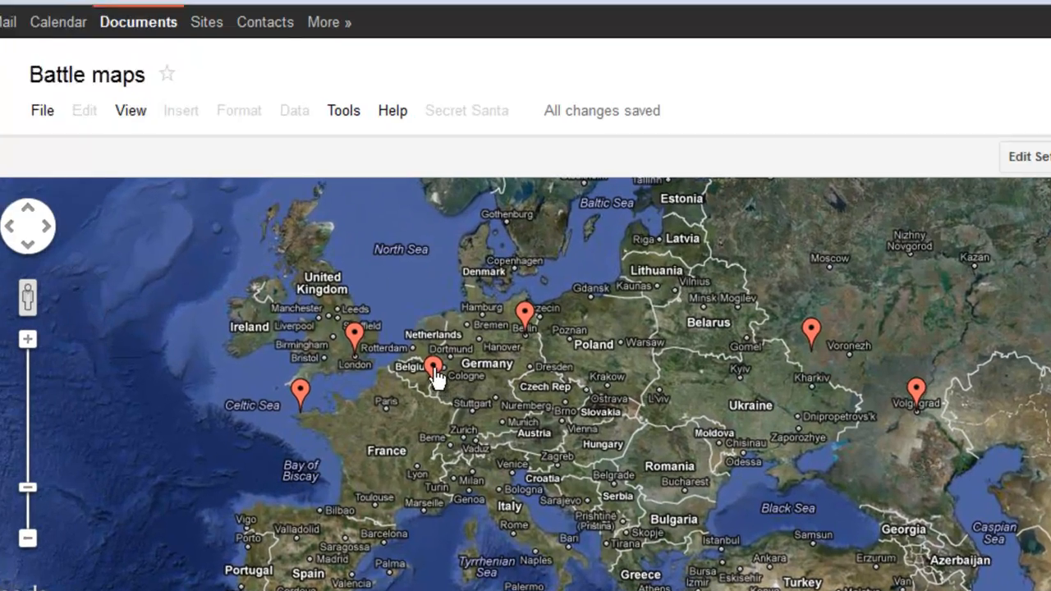
mouse_move(435, 376)
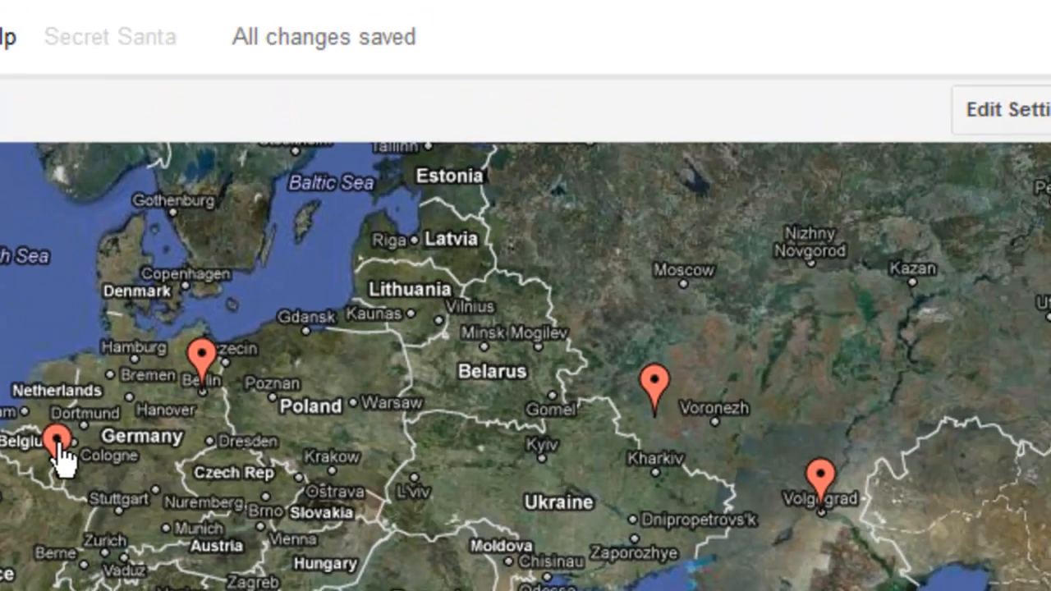
click(92, 371)
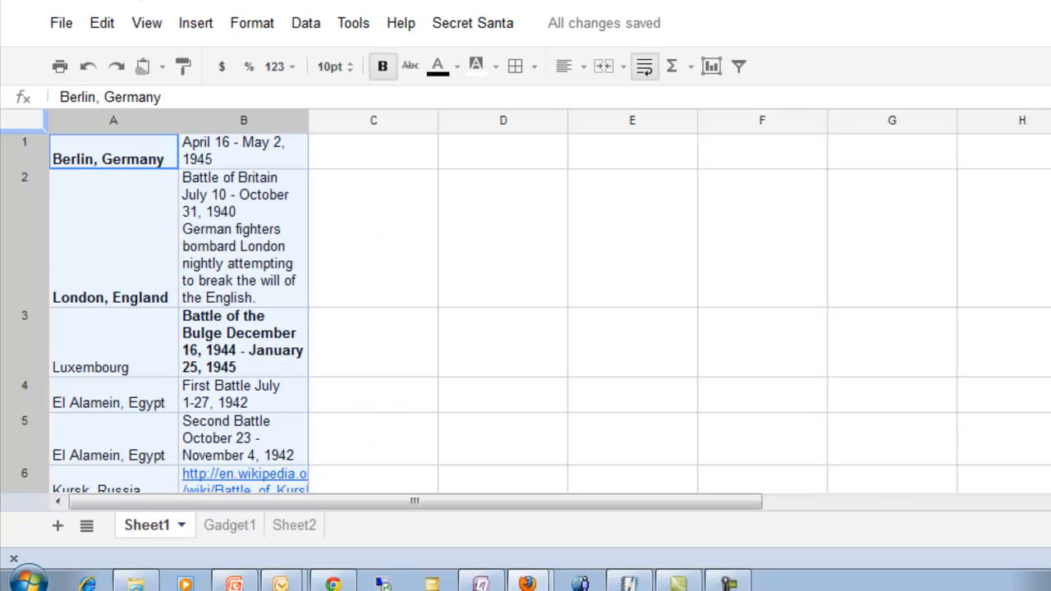
- Open the Kursk marker's Wikipedia link from its info window, then return and close the popup
scroll(550, 313, down, 1)
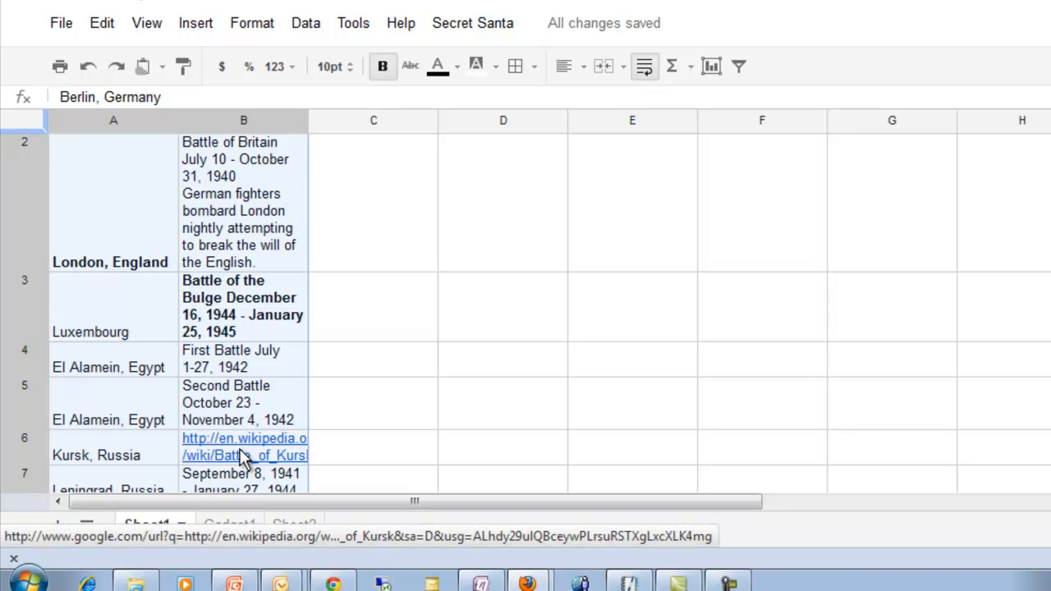
click(234, 526)
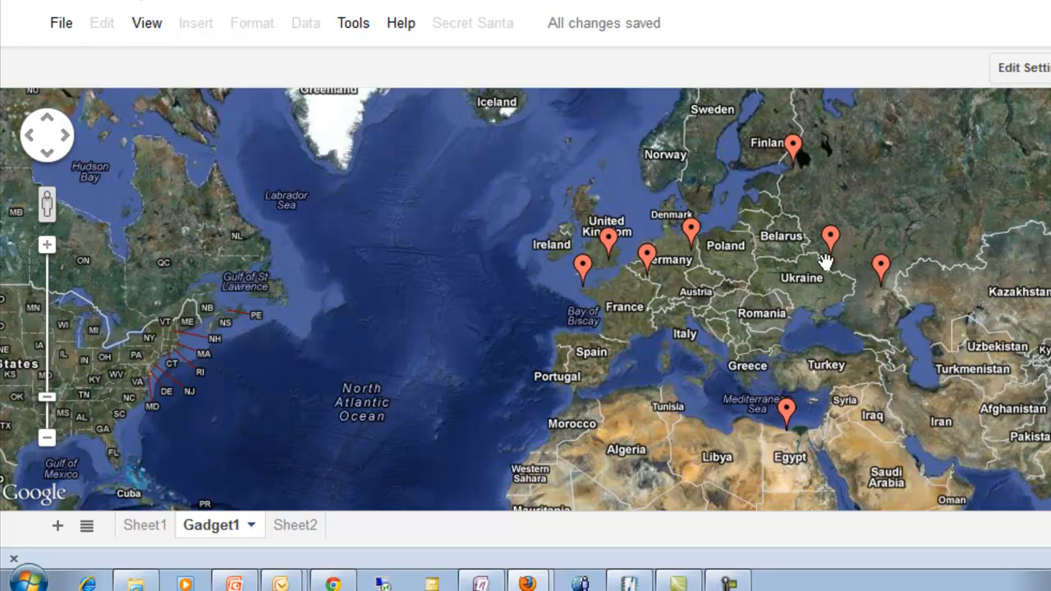
click(830, 238)
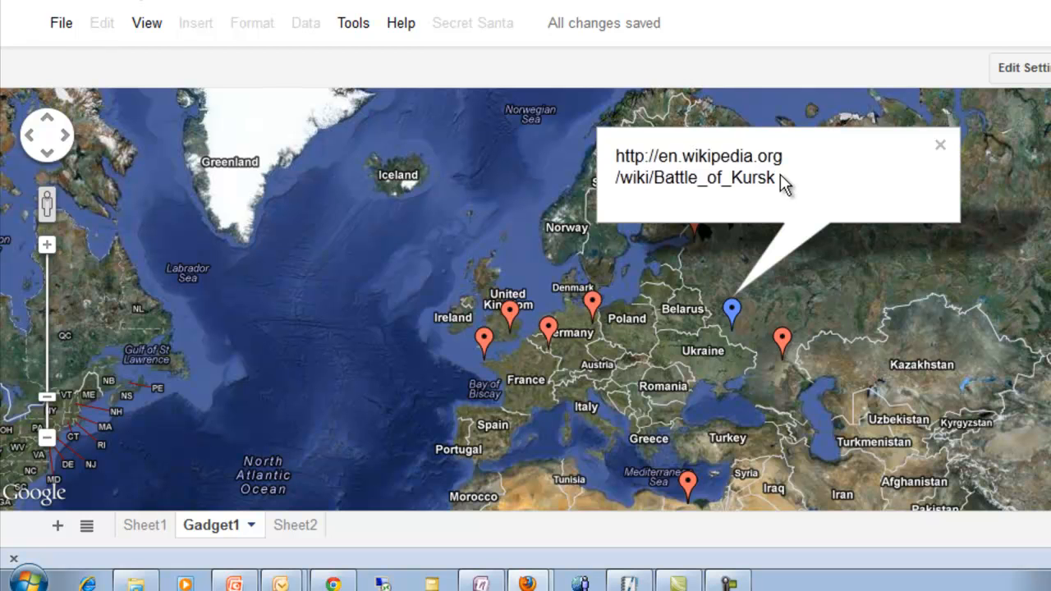
drag(779, 183, 618, 176)
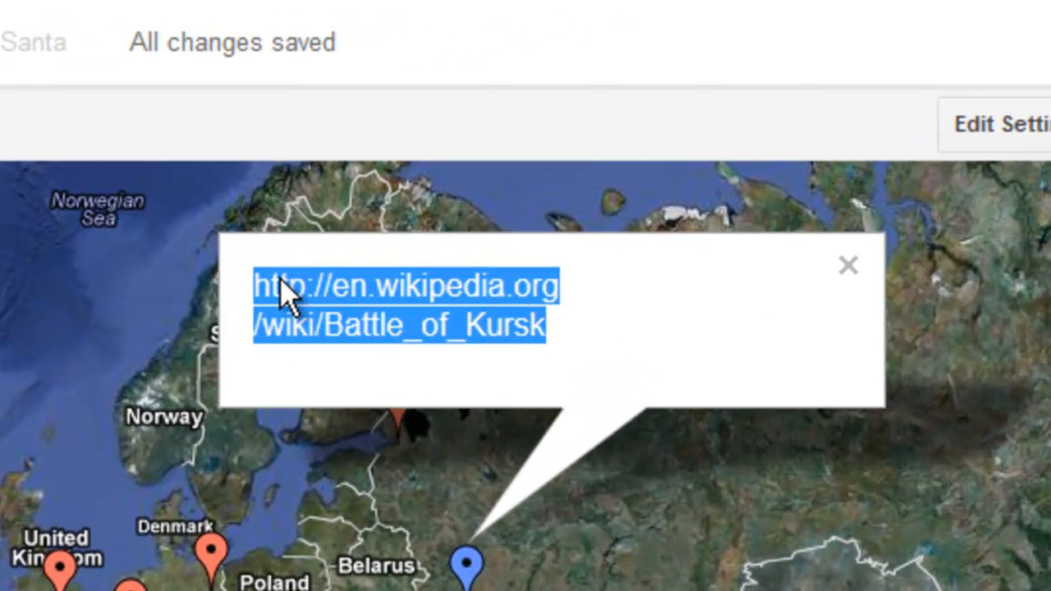
right_click(630, 154)
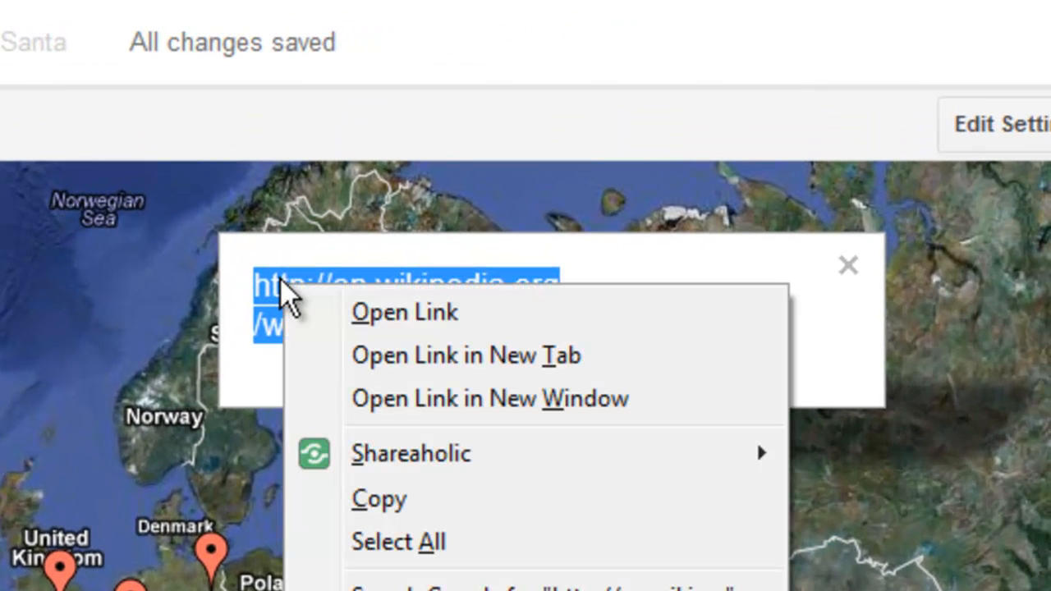
click(462, 403)
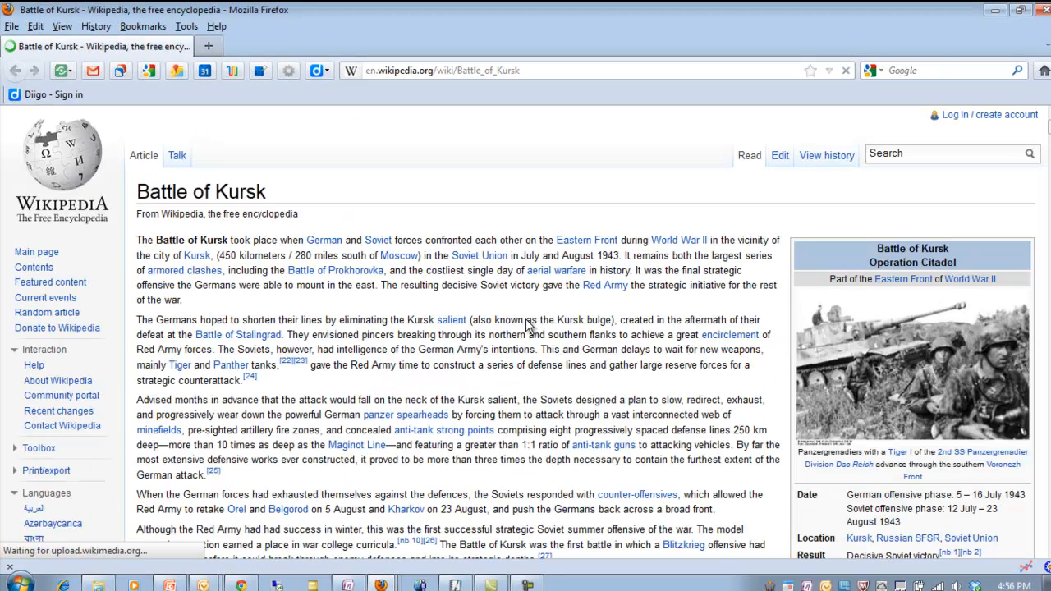
click(994, 10)
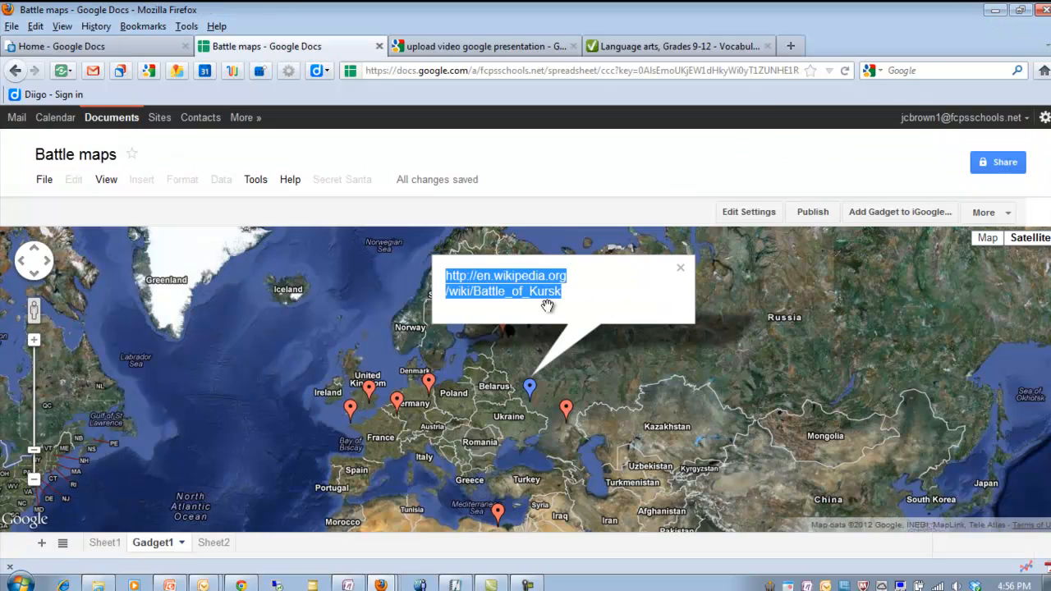
click(681, 271)
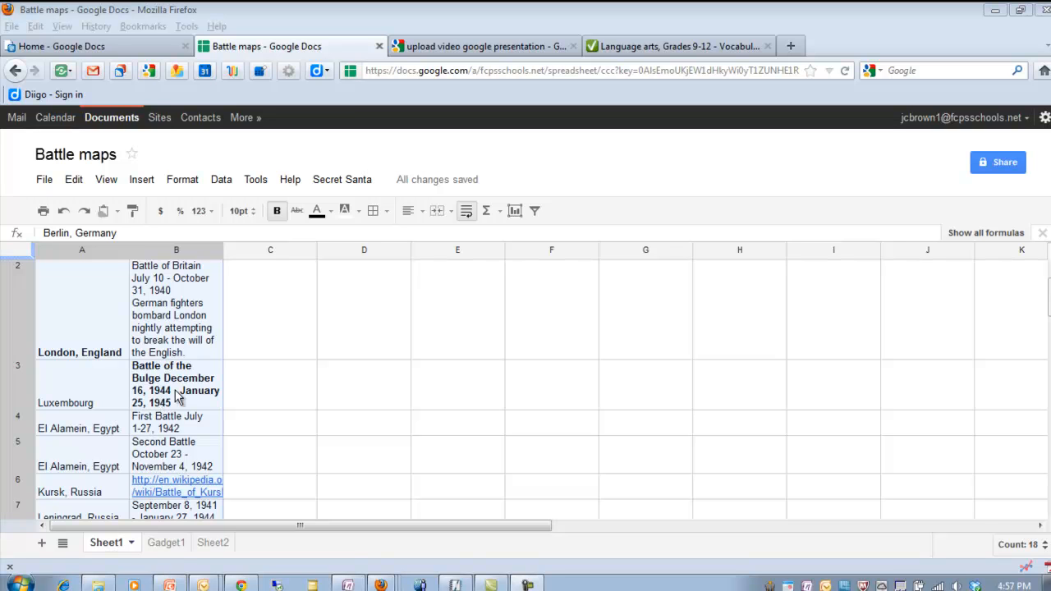
- Open and close the Battle of Britain marker's info window on the Gadget1 sheet
click(167, 544)
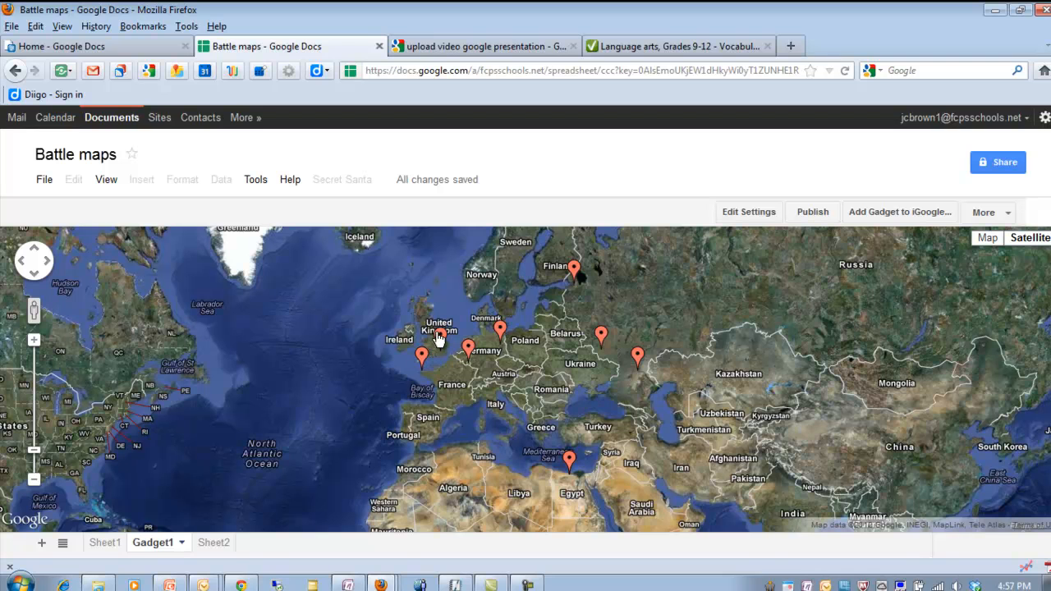
mouse_move(440, 338)
mouse_move(467, 352)
click(440, 336)
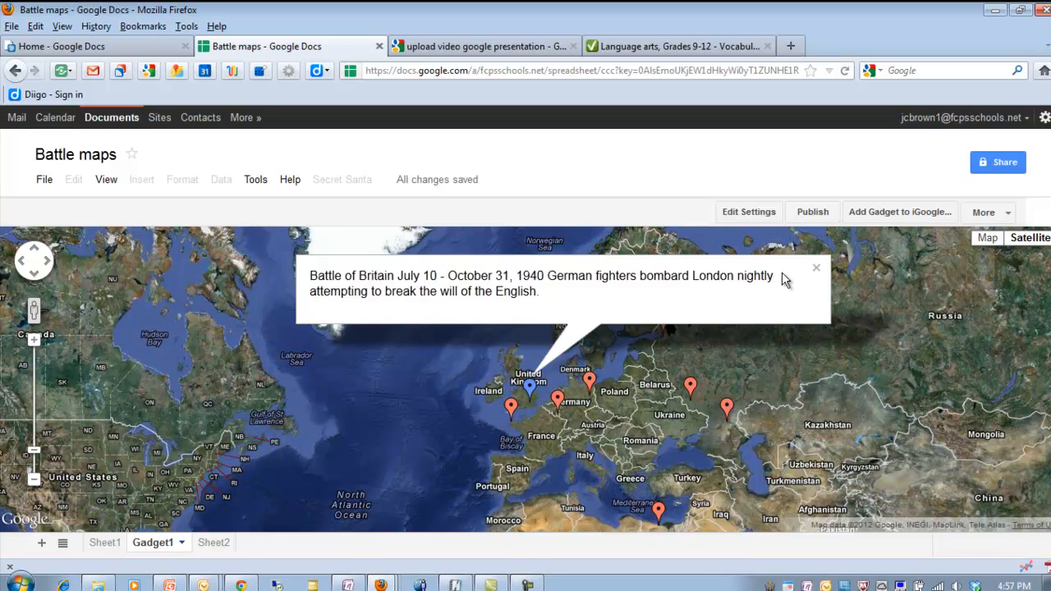
click(815, 269)
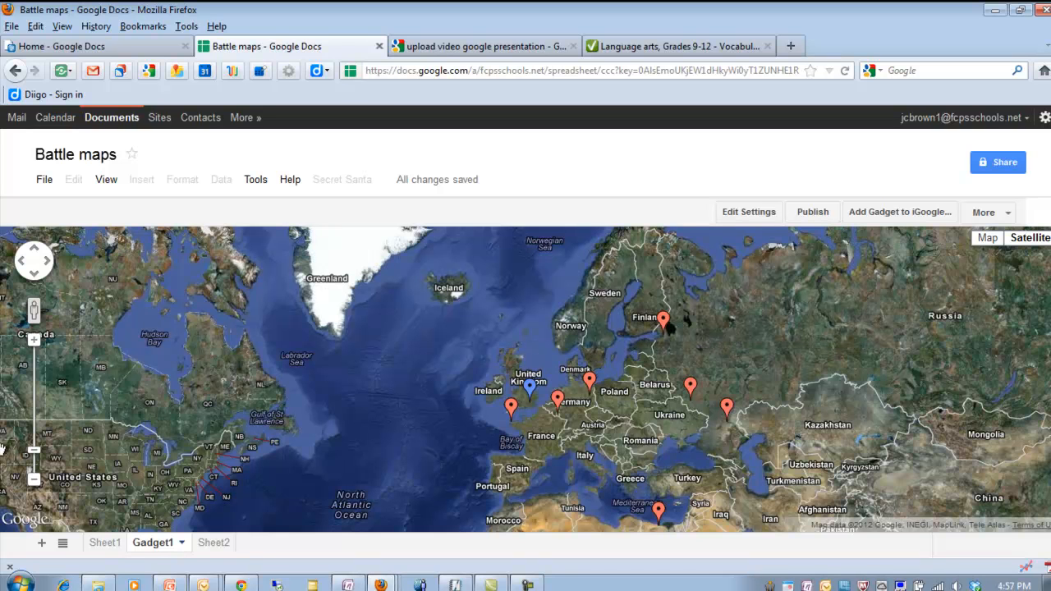
- Zoom in on Europe, toggle the satellite labels off and on, and switch to Map view
click(34, 342)
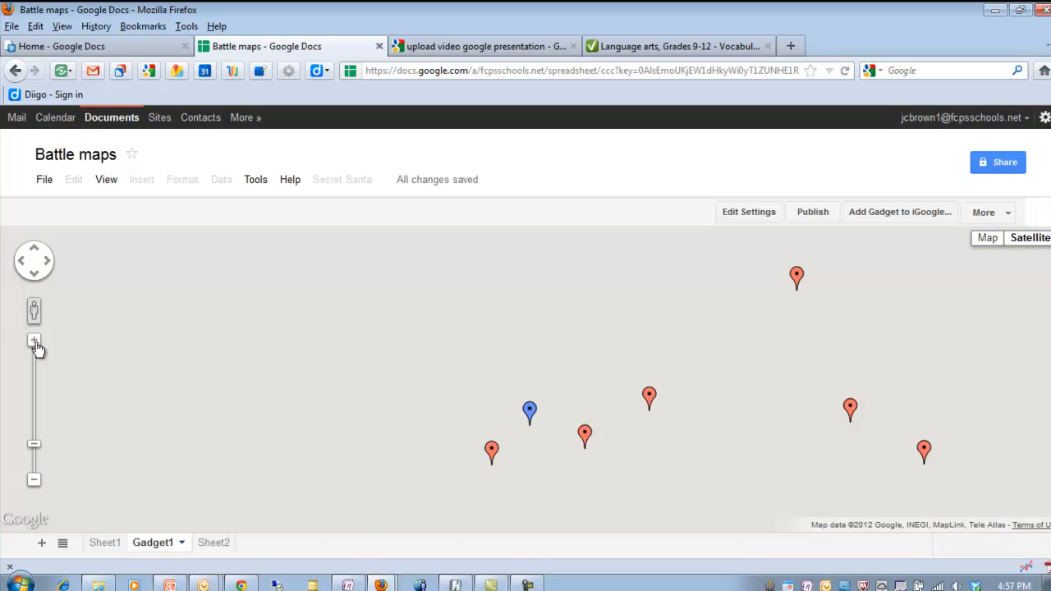
drag(299, 441, 206, 347)
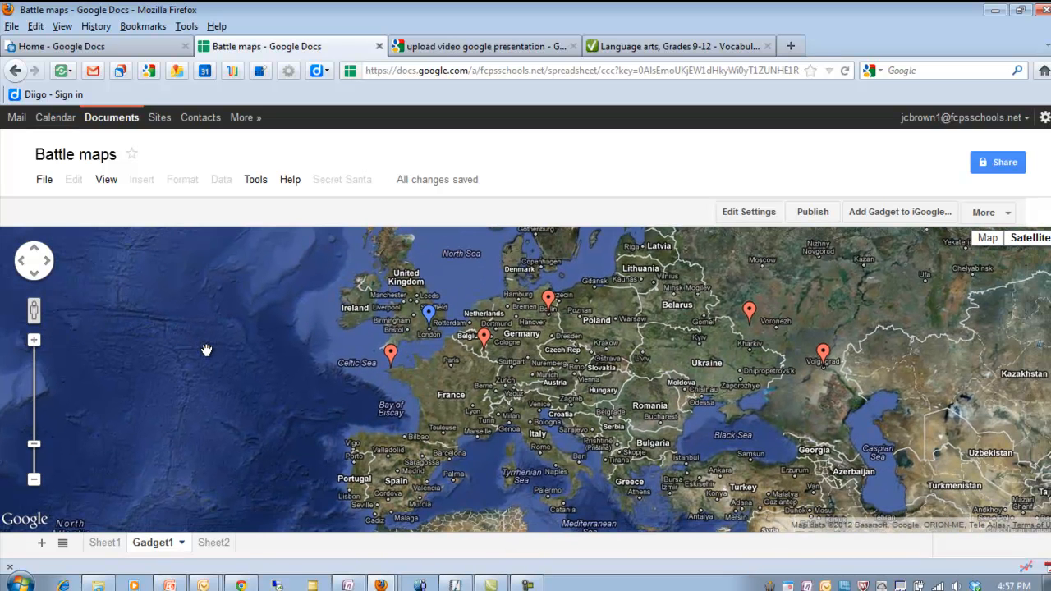
mouse_move(1033, 245)
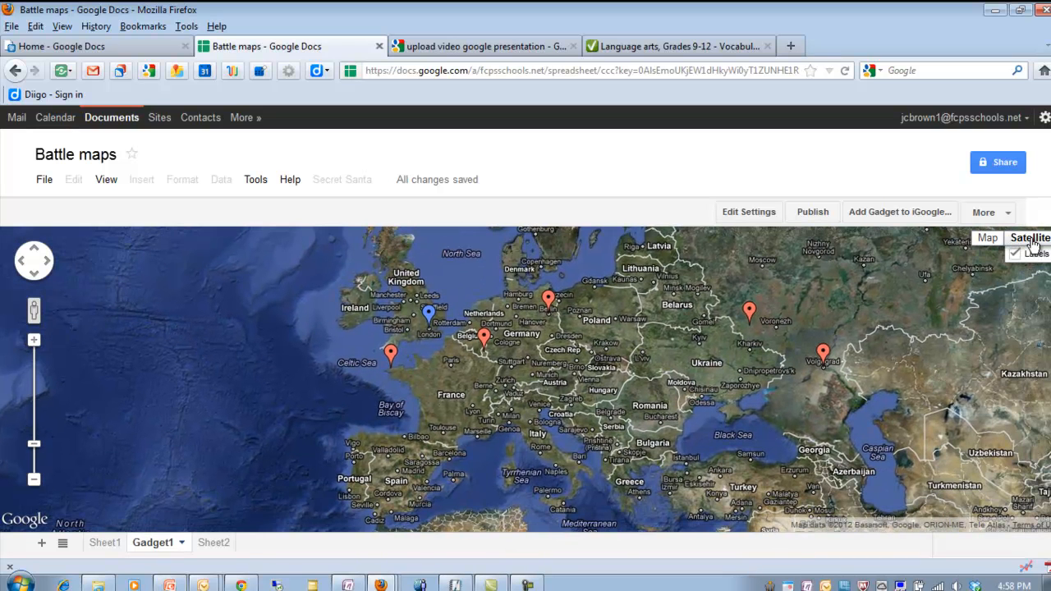
click(1017, 257)
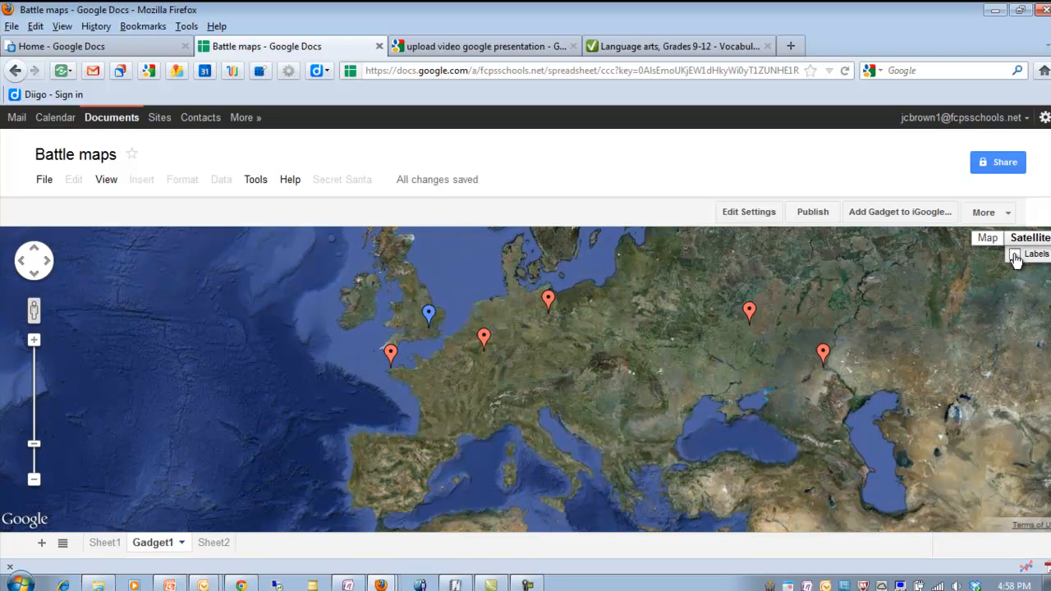
click(1017, 256)
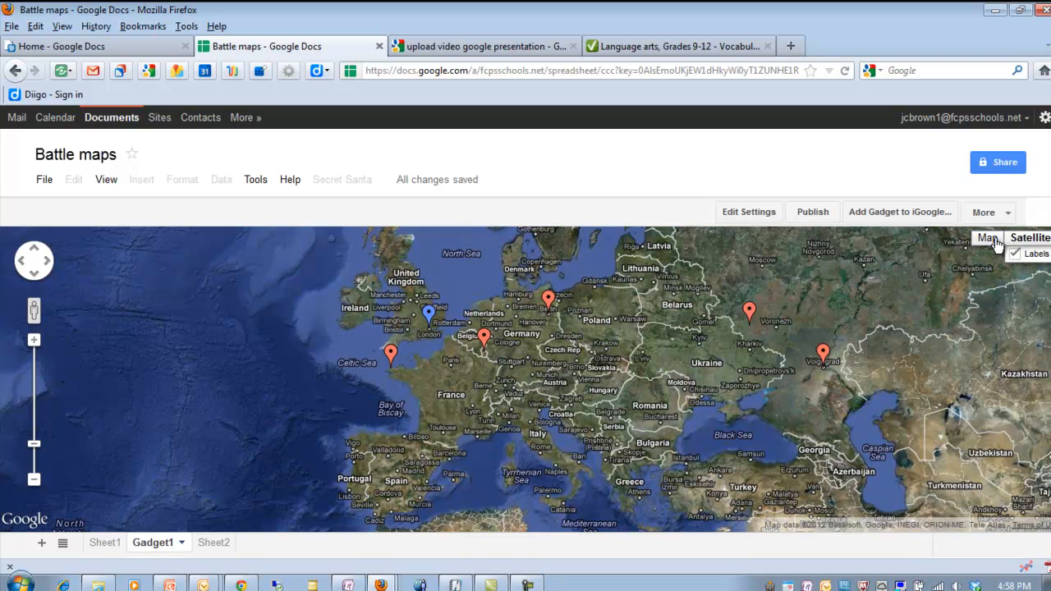
click(990, 240)
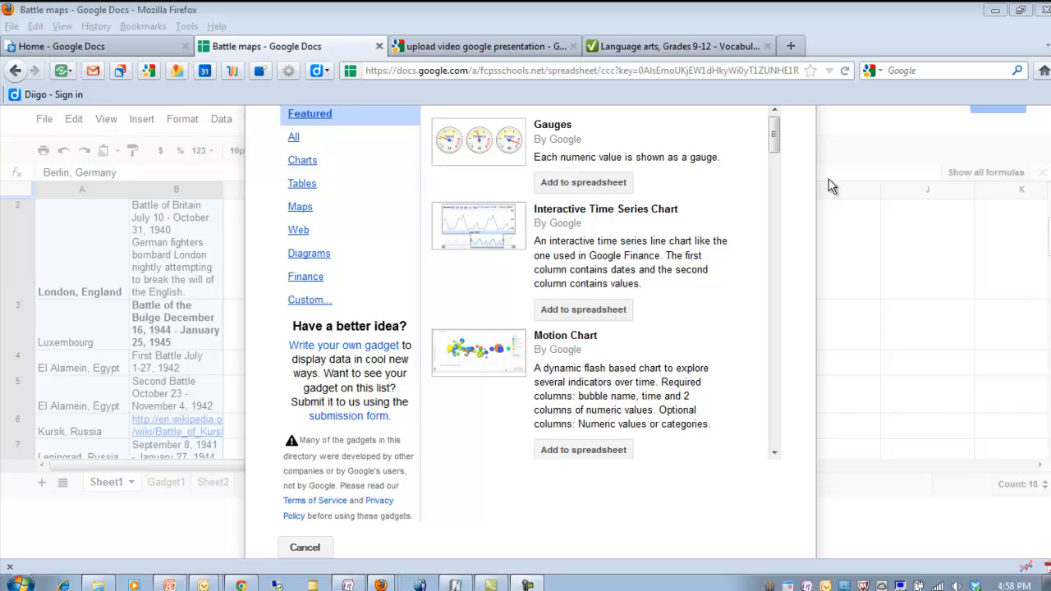
- Browse the gadget gallery list
drag(778, 144, 779, 302)
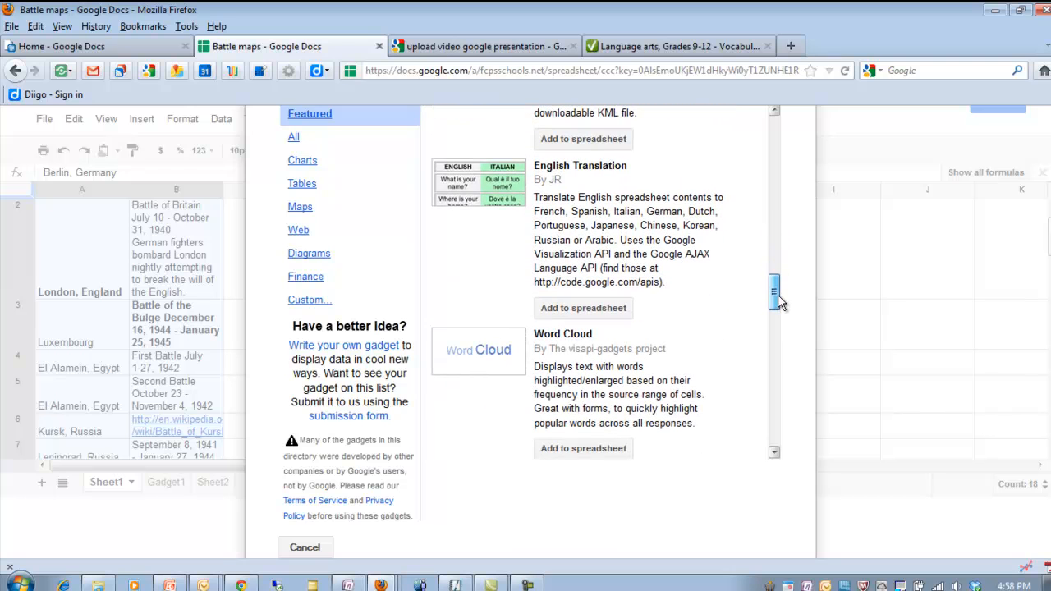